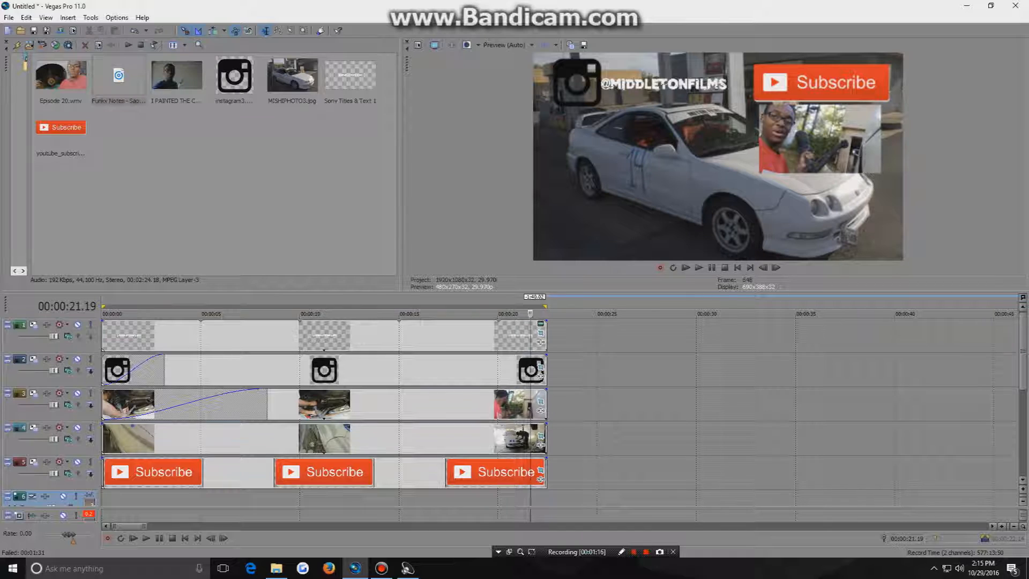
Delete the title text clip from the first track and return the playhead to the project start.
{"action": "key", "text": "ctrl+a"}
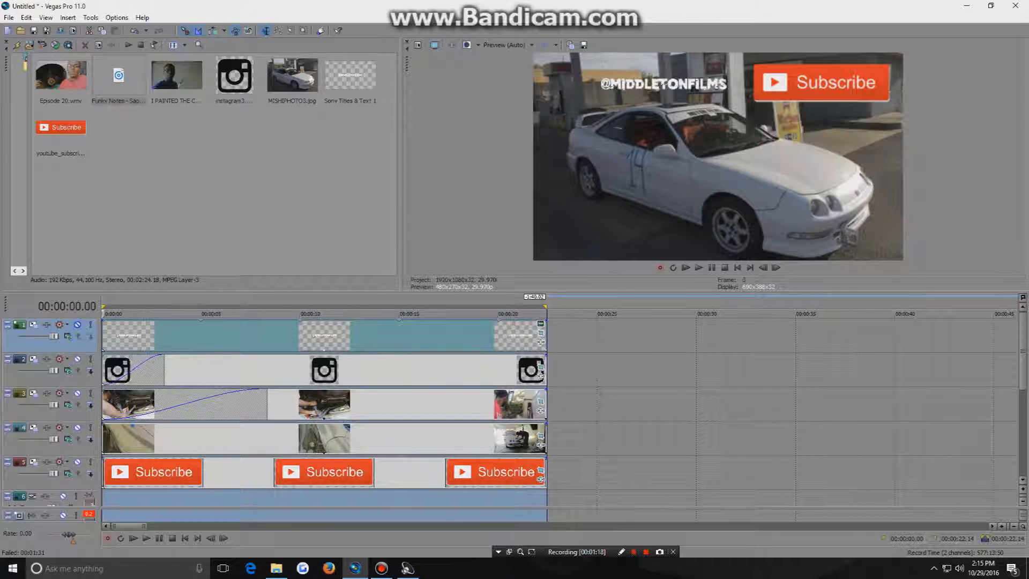
{"action": "key", "text": "space"}
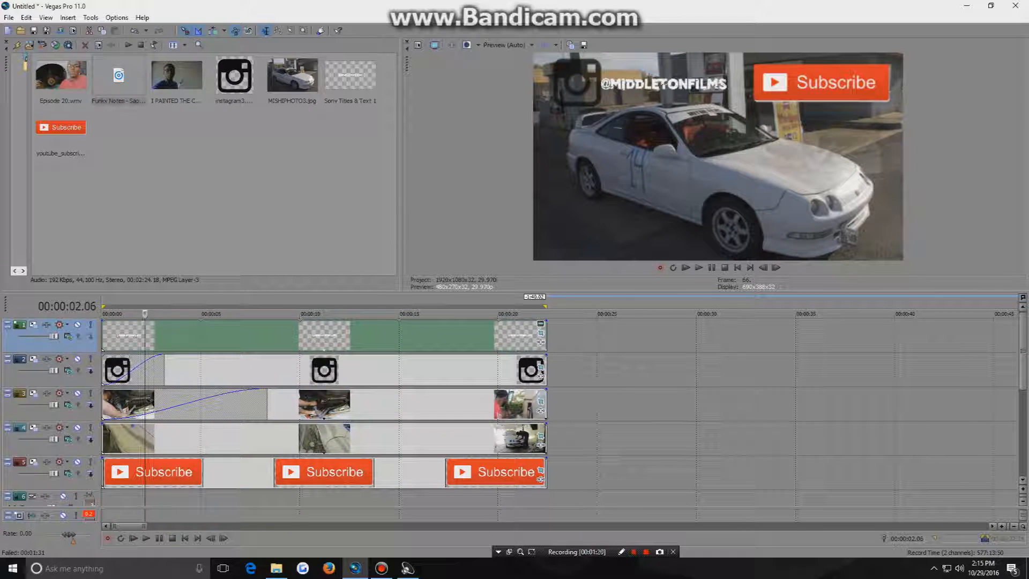
{"action": "key", "text": "Delete"}
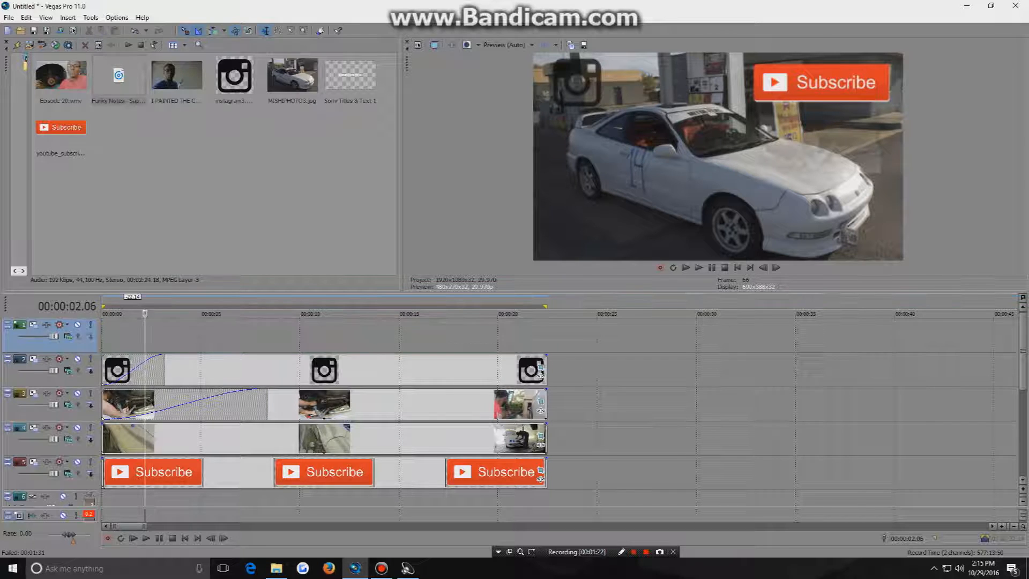
{"action": "left_click", "coordinate": [737, 268]}
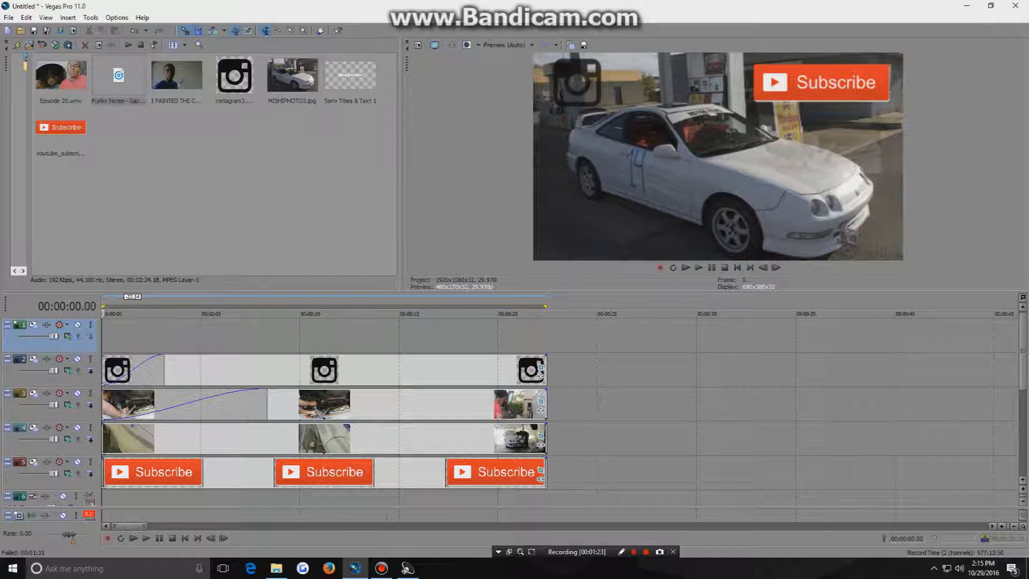
Delete the Instagram logo clip from the second track and the video clips from the third and fourth tracks.
{"action": "left_click", "coordinate": [387, 369]}
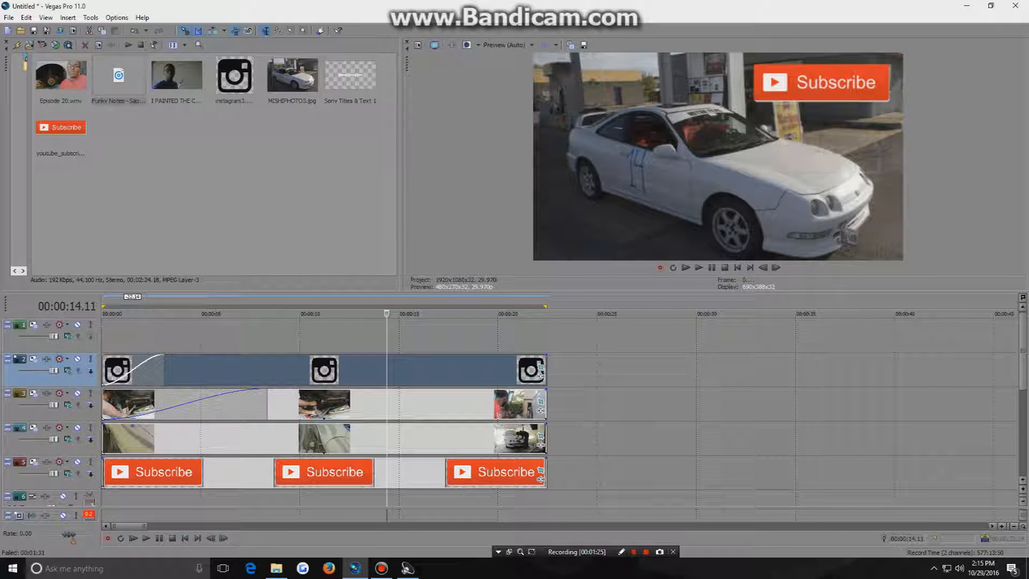
{"action": "key", "text": "space"}
{"action": "key", "text": "Delete"}
{"action": "left_click", "coordinate": [416, 404]}
{"action": "key", "text": "Delete"}
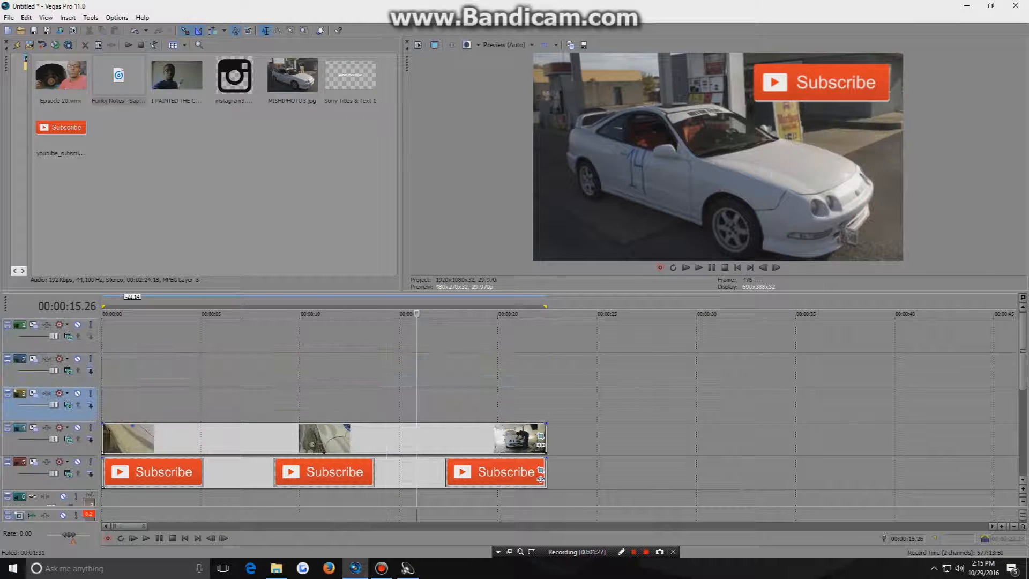
{"action": "left_click", "coordinate": [446, 439]}
{"action": "key", "text": "Delete"}
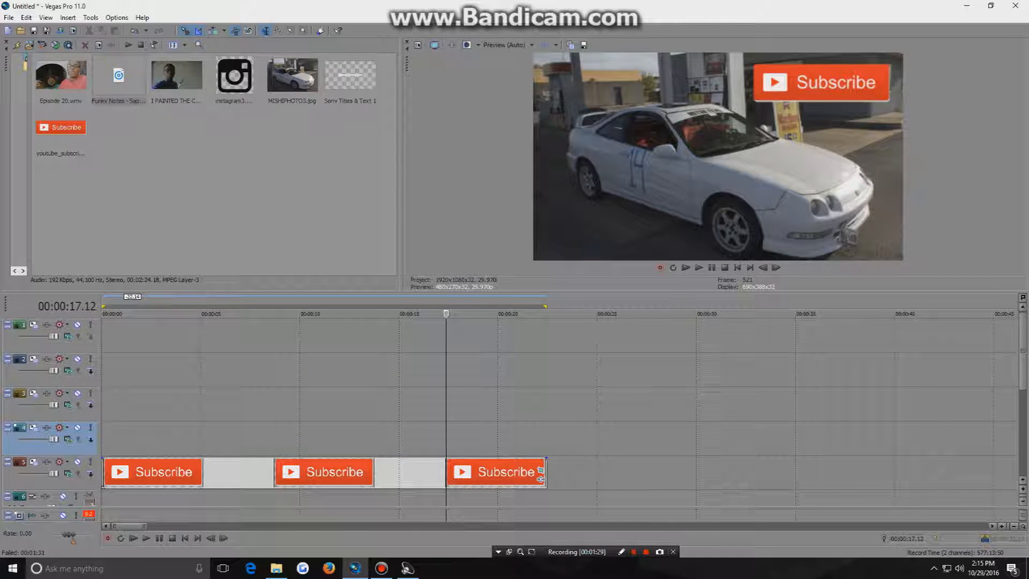
Delete the Subscribe button clip from the fifth track.
{"action": "key", "text": "ctrl+a"}
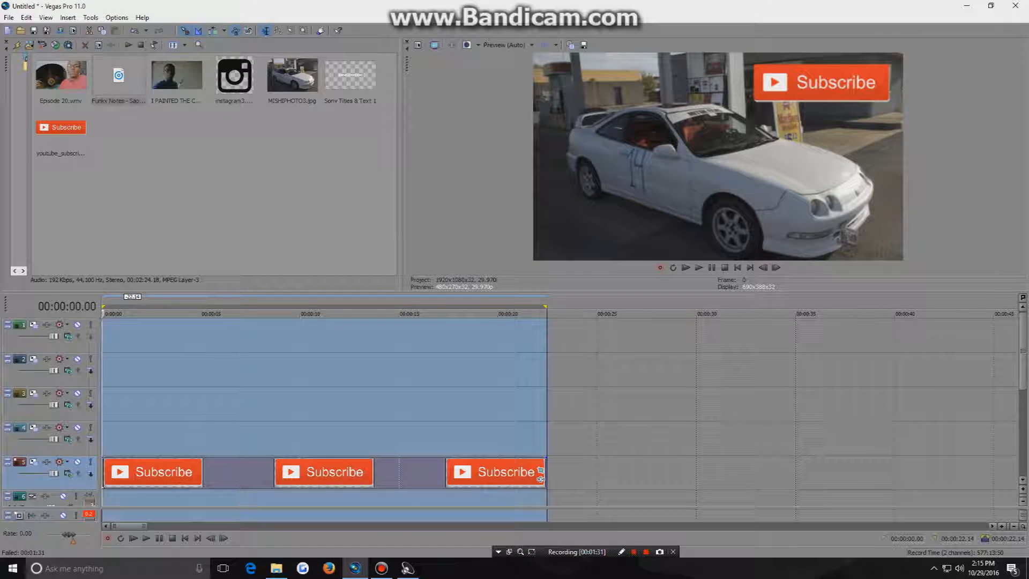
{"action": "left_click", "coordinate": [291, 471]}
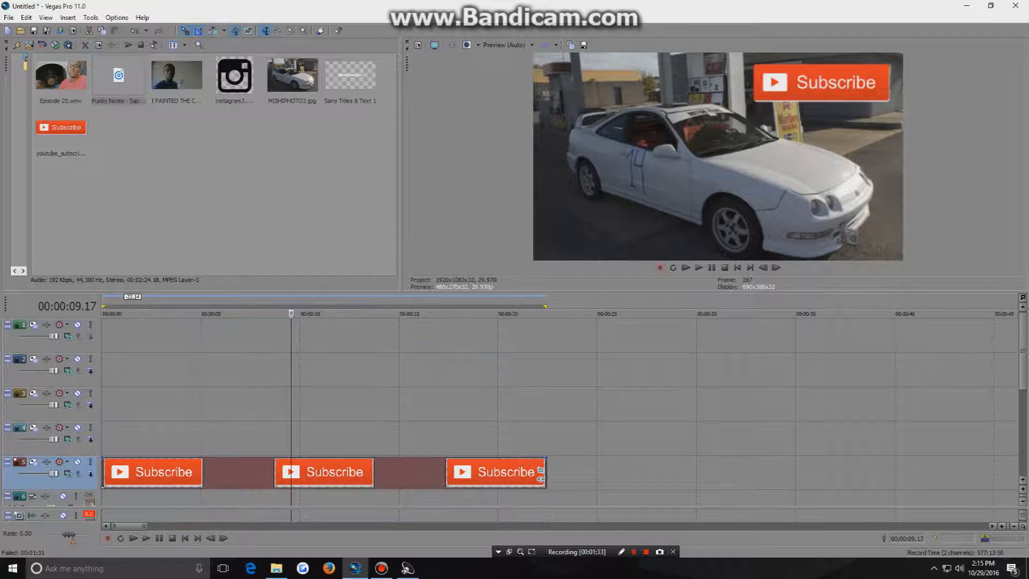
{"action": "key", "text": "Delete"}
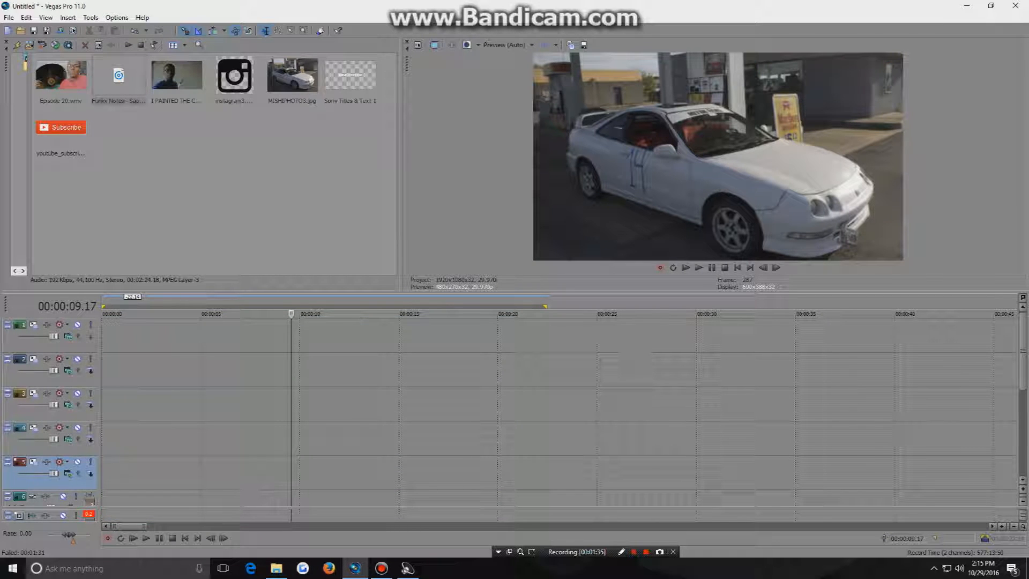
Add the Subscribe button image from the project media to the first track, starting at 00:00:00.
{"action": "scroll", "coordinate": [559, 413], "scroll_direction": "down", "scroll_amount": 3}
{"action": "scroll", "coordinate": [559, 412], "scroll_direction": "down", "scroll_amount": 2}
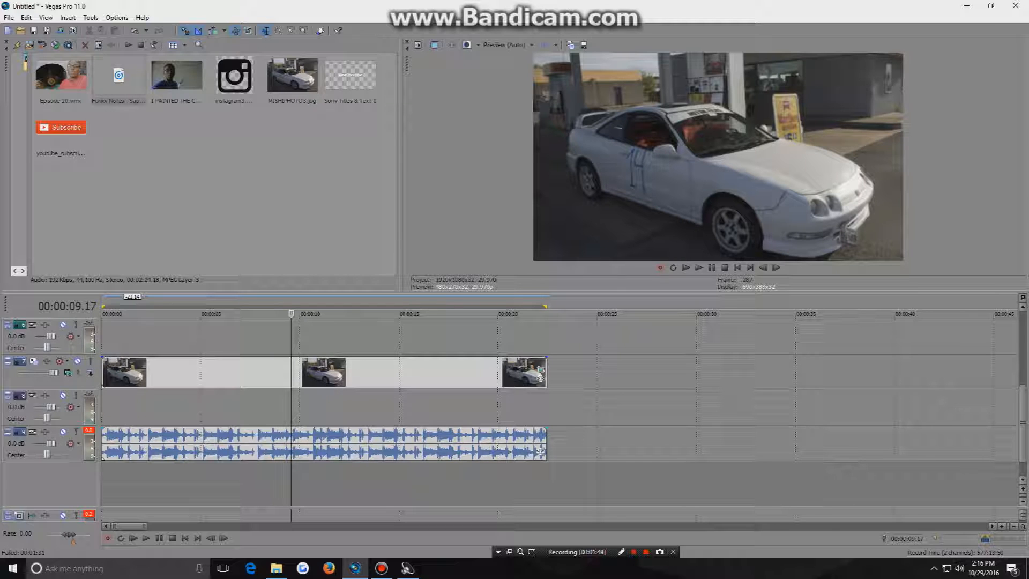
{"action": "left_click_drag", "start_coordinate": [1023, 423], "coordinate": [1023, 365]}
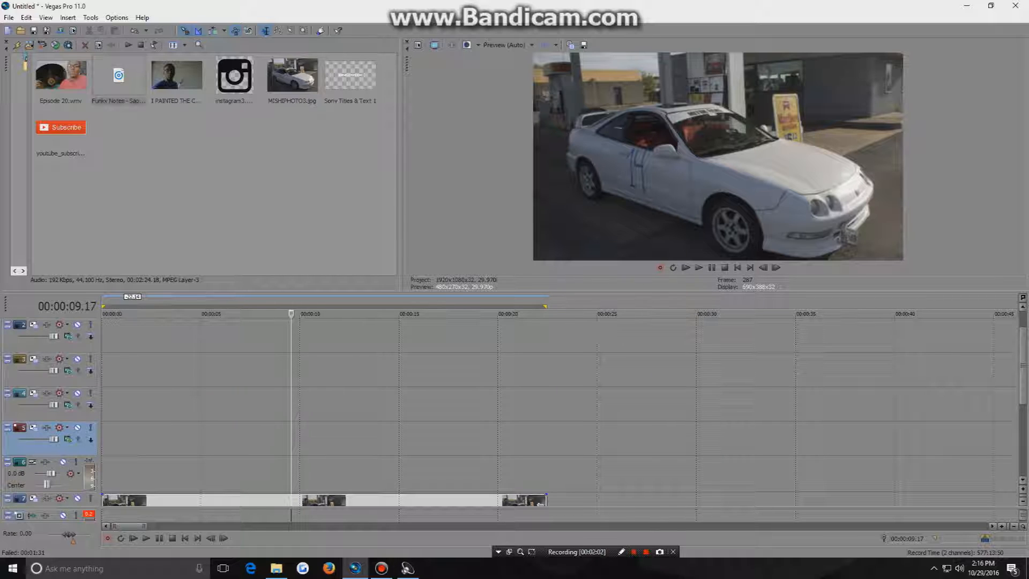
{"action": "scroll", "coordinate": [558, 412], "scroll_direction": "down", "scroll_amount": 3}
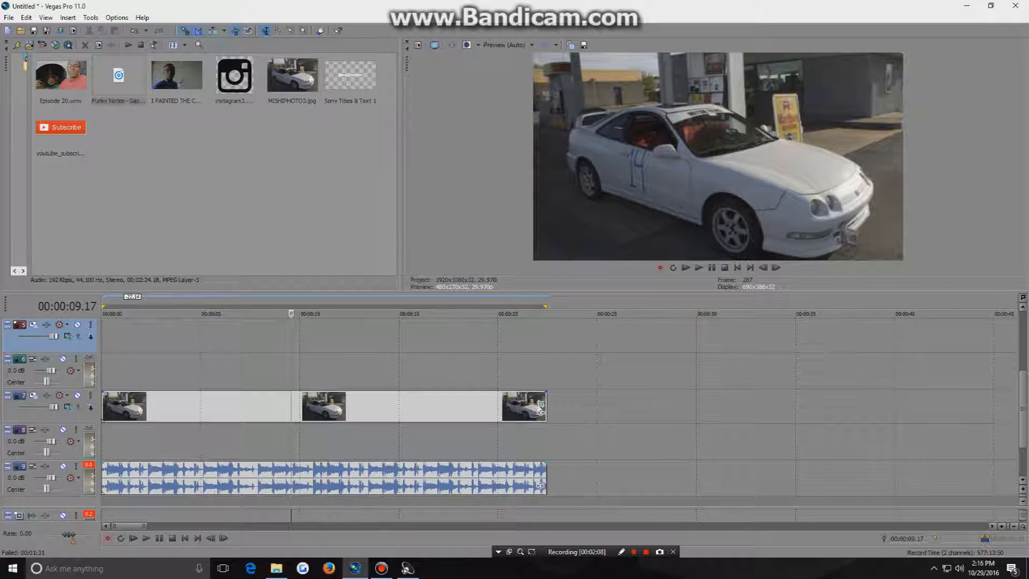
{"action": "scroll", "coordinate": [540, 408], "scroll_direction": "up", "scroll_amount": 5}
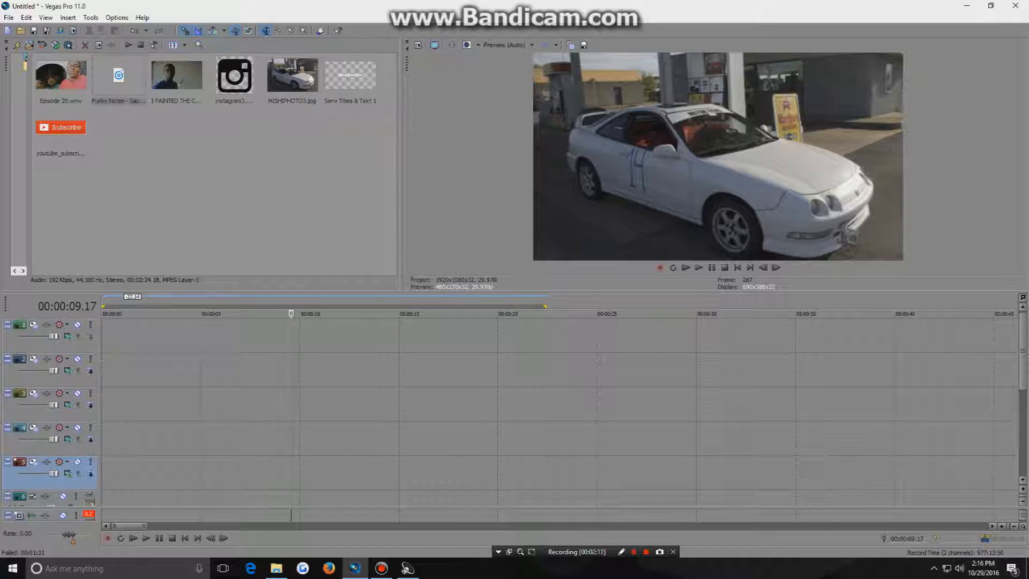
{"action": "left_click", "coordinate": [60, 128]}
{"action": "left_click_drag", "start_coordinate": [60, 129], "coordinate": [194, 336]}
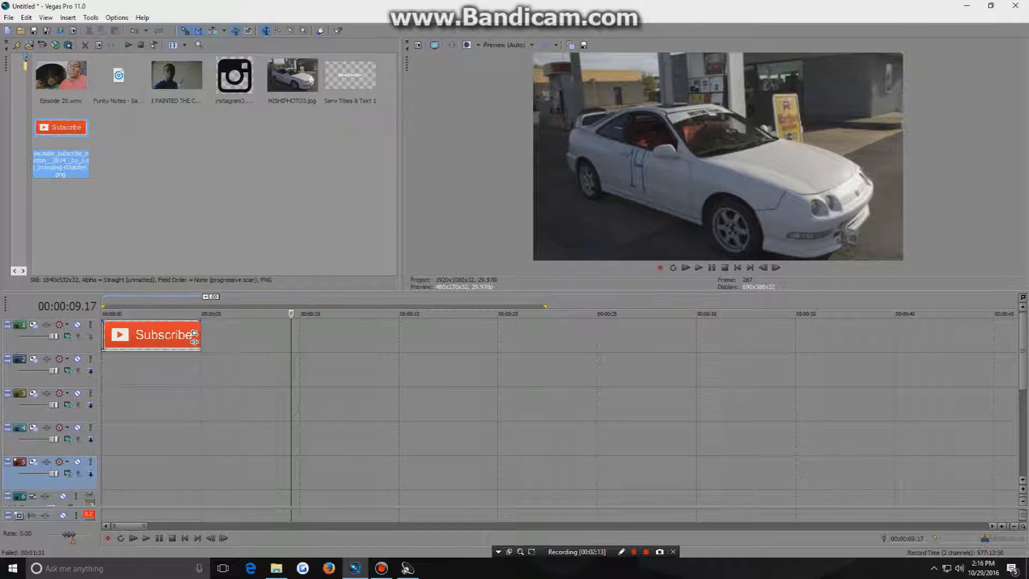
Open Pan/Crop for the Subscribe clip, enlarge its crop frame and match it to the output aspect.
{"action": "left_click", "coordinate": [136, 336]}
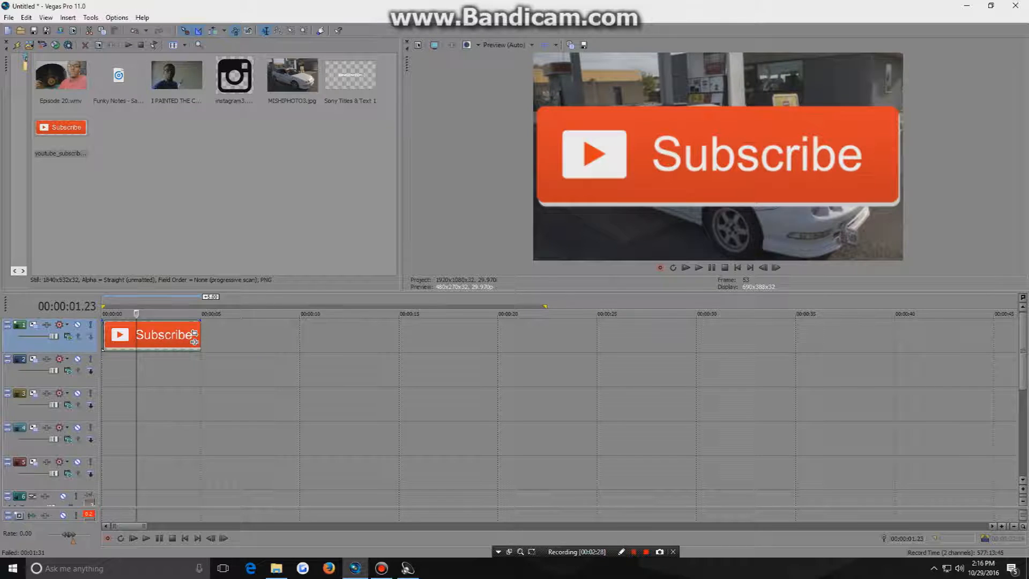
{"action": "left_click", "coordinate": [194, 334]}
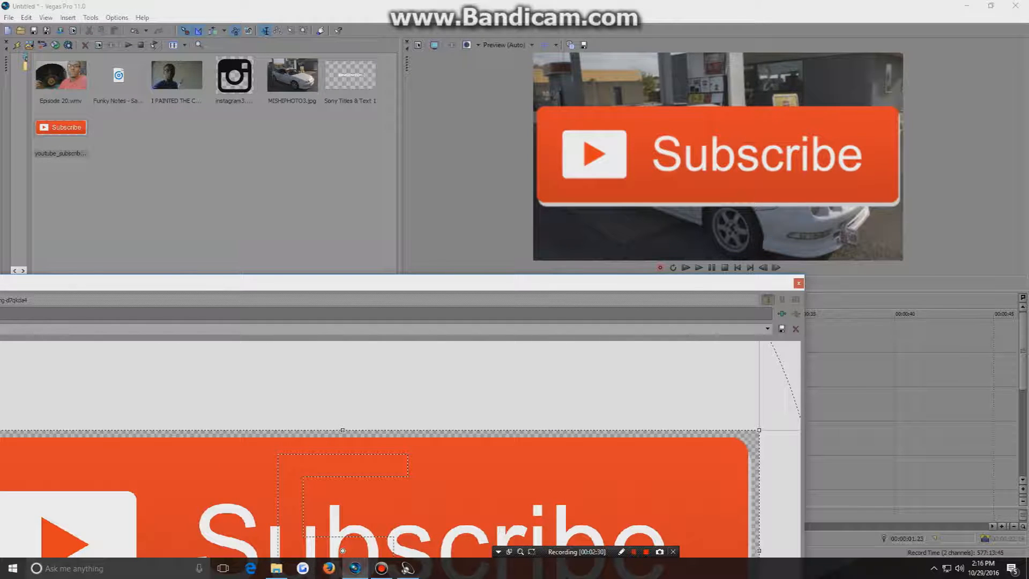
{"action": "left_click_drag", "start_coordinate": [759, 430], "coordinate": [1023, 354]}
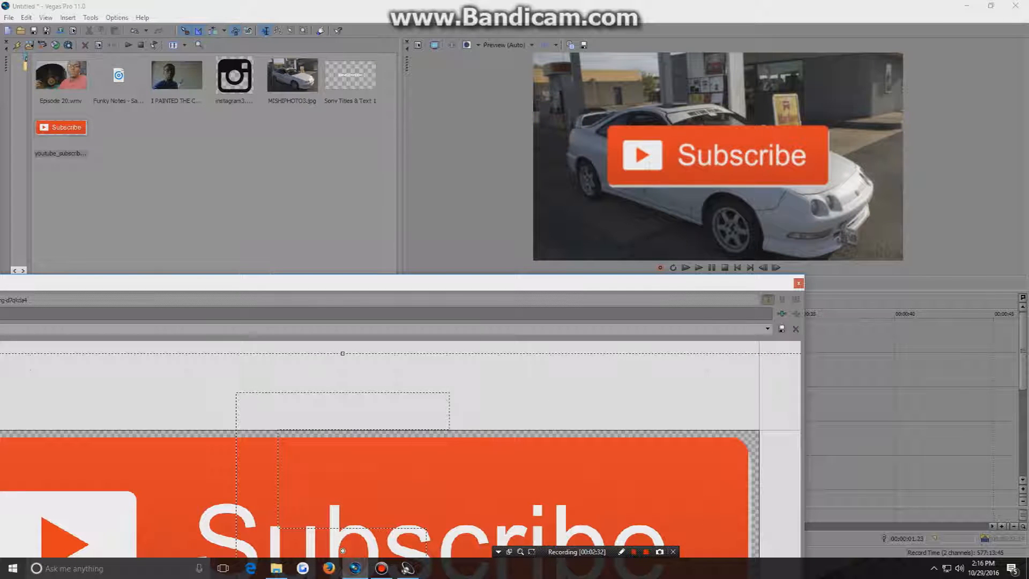
{"action": "right_click", "coordinate": [639, 475]}
{"action": "left_click", "coordinate": [680, 536]}
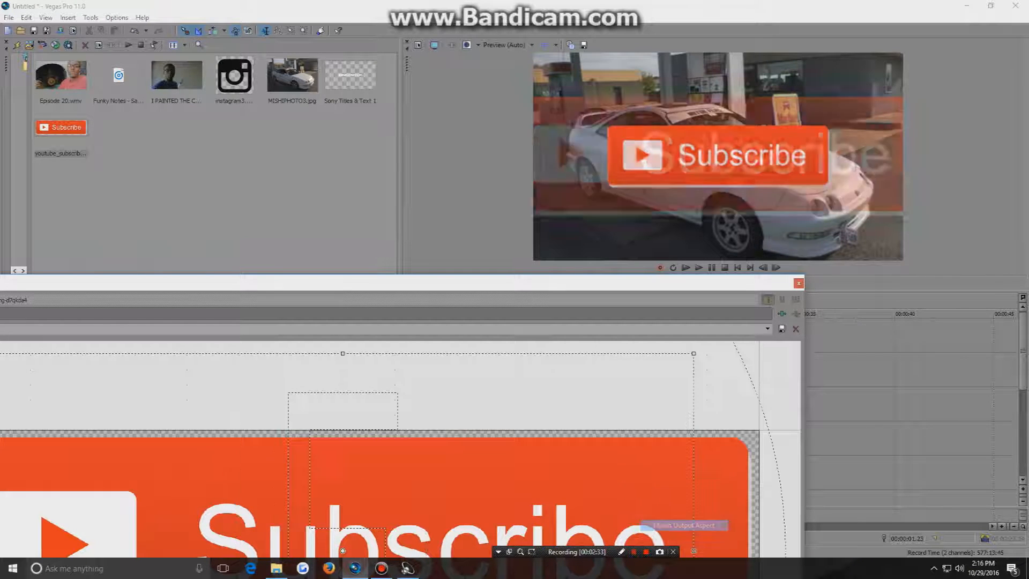
Shrink the Subscribe image with the crop frame, place it in the upper-right of the picture, and close Pan/Crop.
{"action": "left_click_drag", "start_coordinate": [721, 455], "coordinate": [723, 467]}
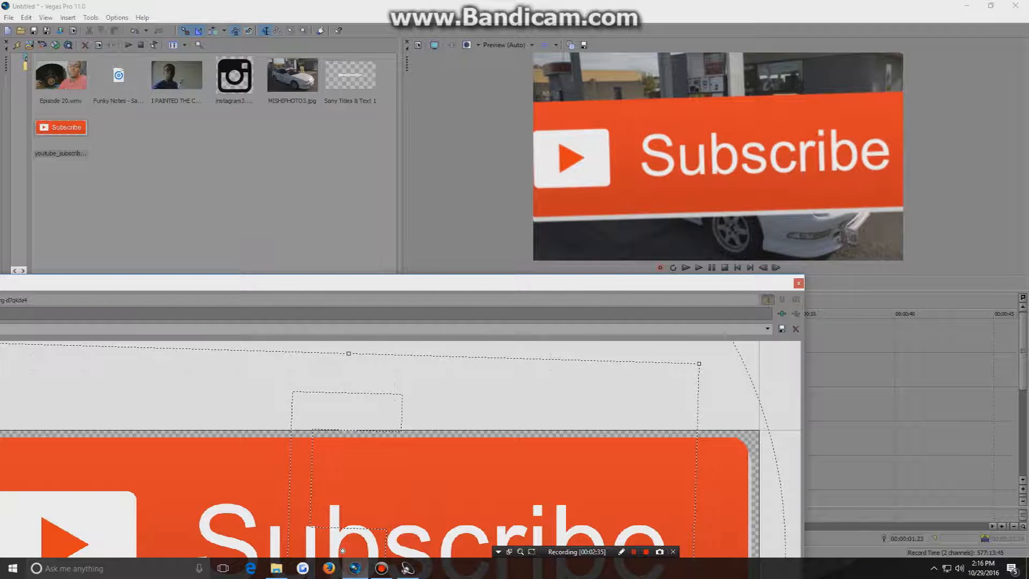
{"action": "key", "text": "ctrl+z"}
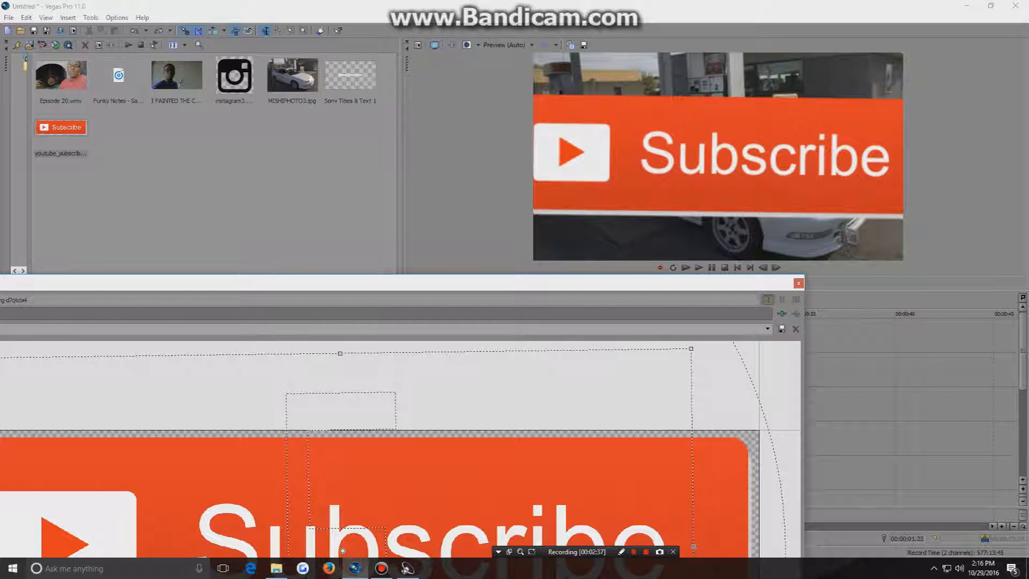
{"action": "left_click_drag", "start_coordinate": [691, 348], "coordinate": [333, 559]}
{"action": "left_click_drag", "start_coordinate": [657, 352], "coordinate": [803, 271]}
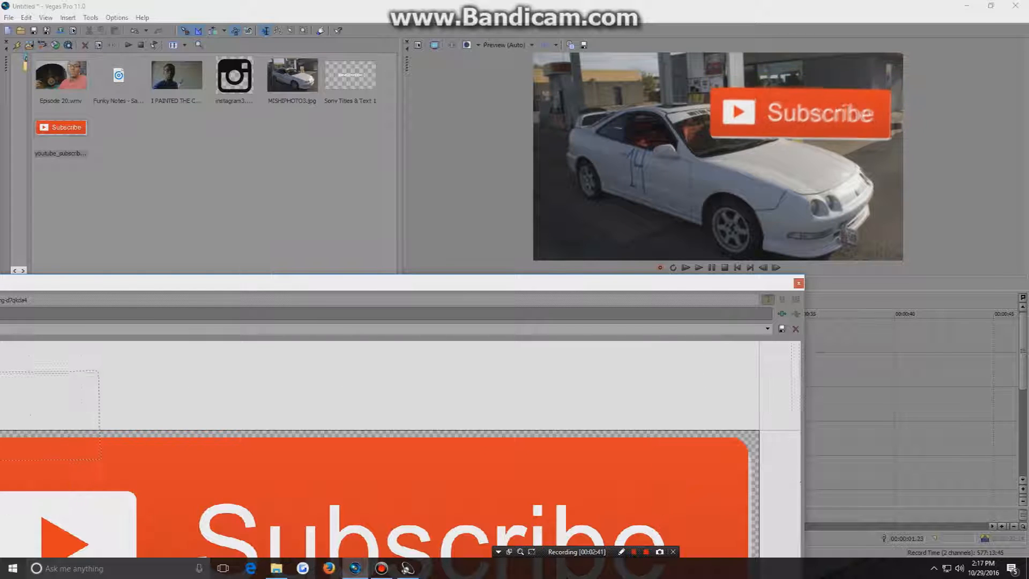
{"action": "left_click_drag", "start_coordinate": [670, 376], "coordinate": [640, 478]}
{"action": "left_click_drag", "start_coordinate": [787, 369], "coordinate": [797, 392]}
{"action": "left_click_drag", "start_coordinate": [692, 423], "coordinate": [752, 440]}
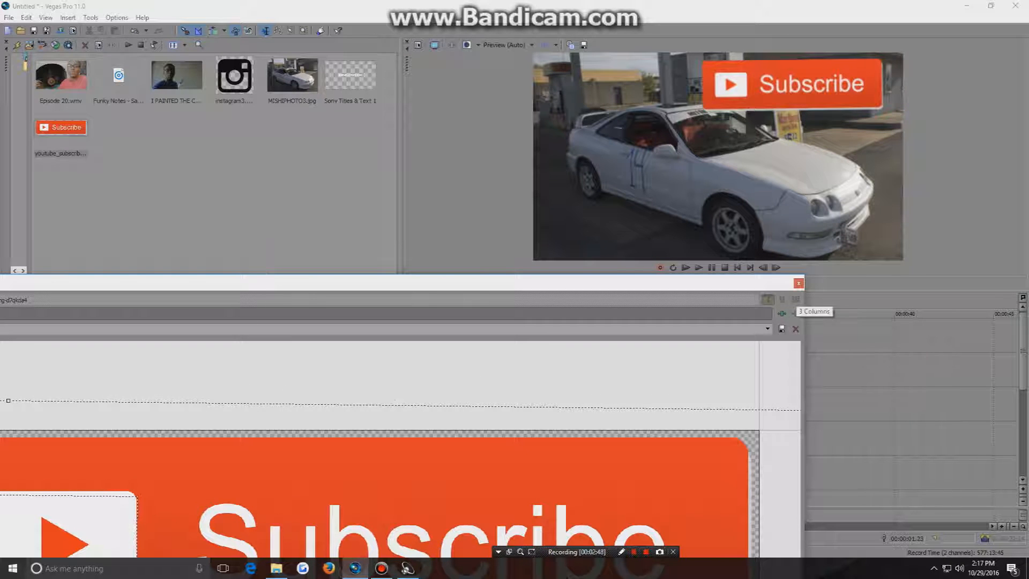
{"action": "left_click", "coordinate": [798, 283]}
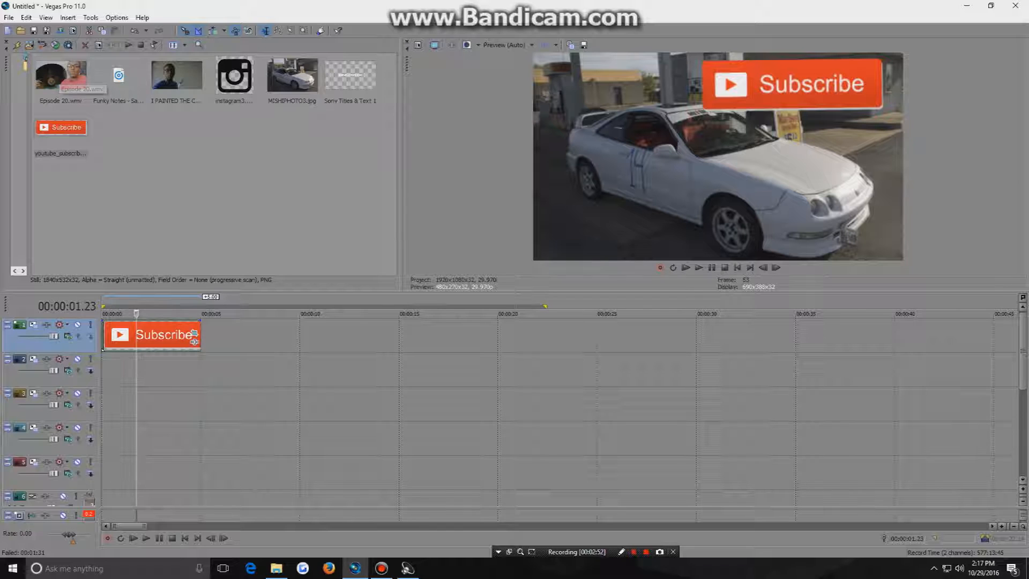
Add the I PAINTED THE CAR video from the project media to the second track, starting at 00:00:00.
{"action": "left_click", "coordinate": [181, 76]}
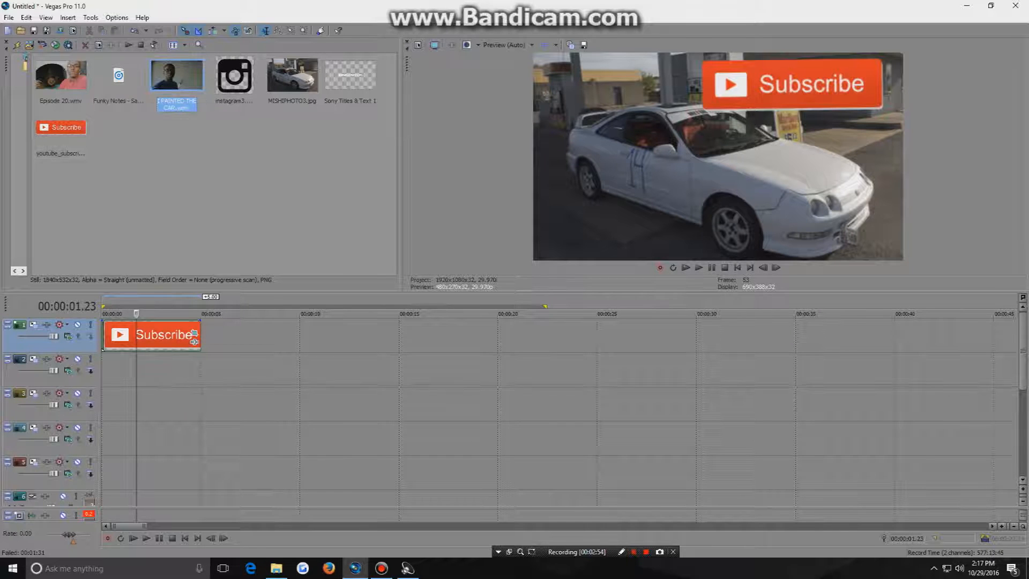
{"action": "left_click_drag", "start_coordinate": [181, 76], "coordinate": [105, 369]}
{"action": "left_click", "coordinate": [139, 370]}
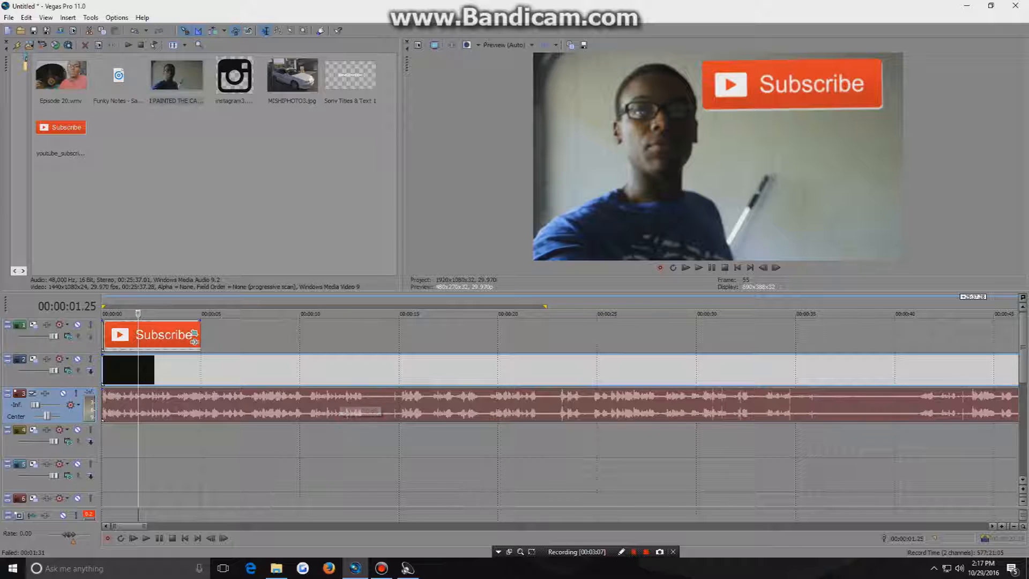
Lower the gain of the I PAINTED THE CAR audio event and delete that event, keeping its video.
{"action": "left_click_drag", "start_coordinate": [339, 390], "coordinate": [344, 422]}
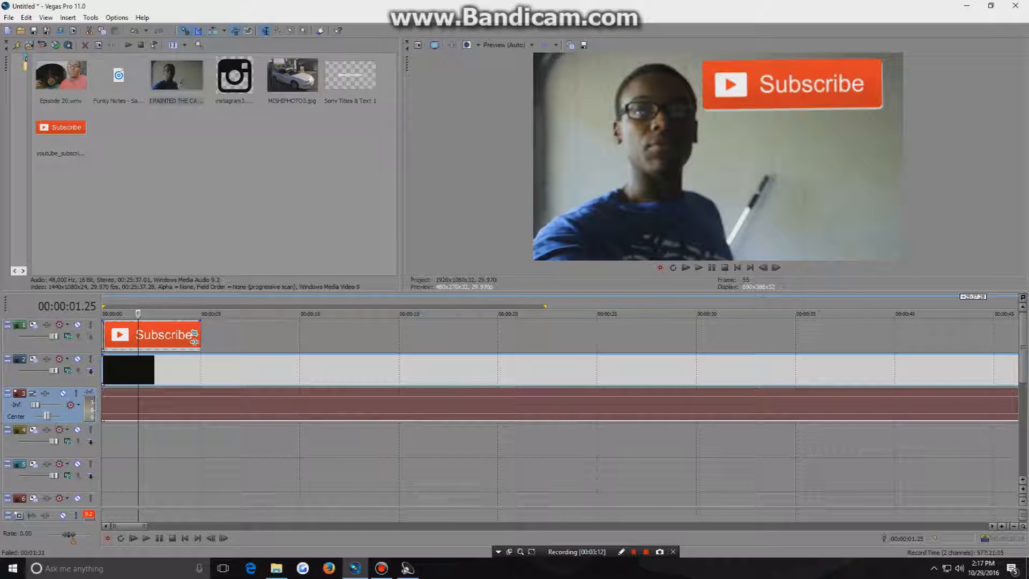
{"action": "left_click", "coordinate": [408, 404]}
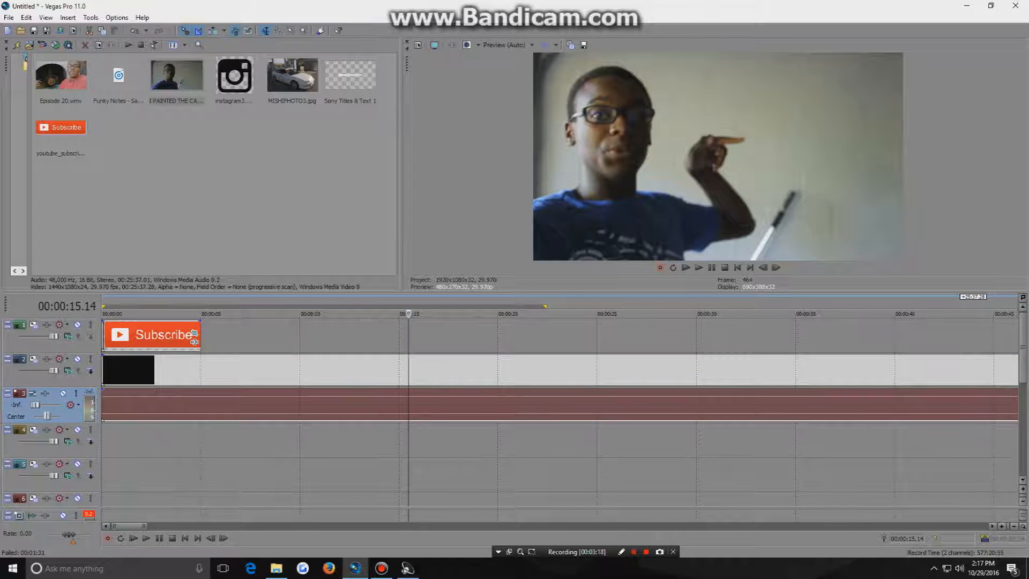
{"action": "left_click", "coordinate": [374, 370]}
{"action": "left_click", "coordinate": [374, 404]}
{"action": "left_click", "coordinate": [372, 370]}
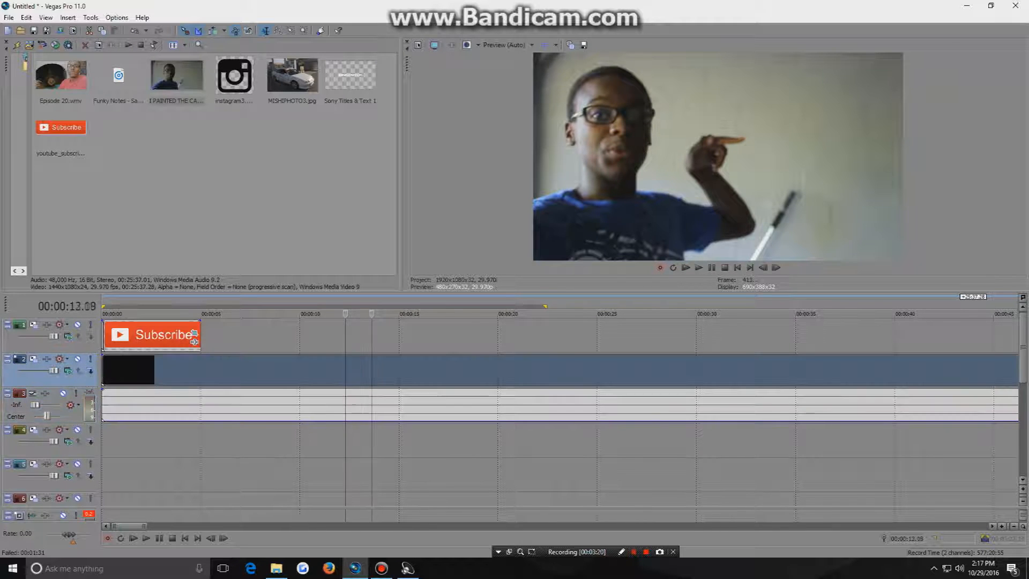
{"action": "left_click", "coordinate": [345, 369]}
{"action": "left_click", "coordinate": [321, 404]}
{"action": "left_click", "coordinate": [318, 370]}
{"action": "left_click", "coordinate": [345, 417]}
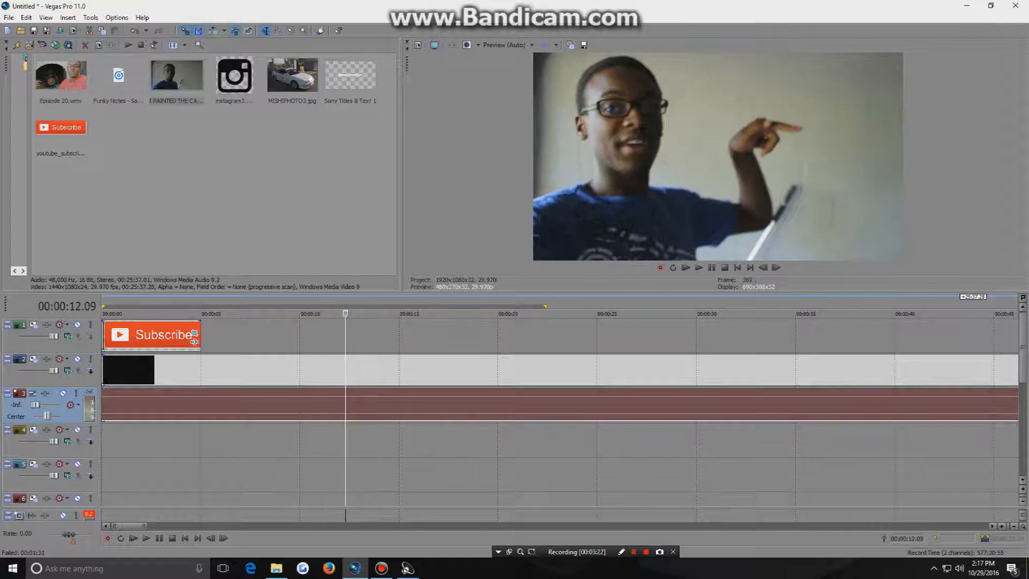
{"action": "key", "text": "Delete"}
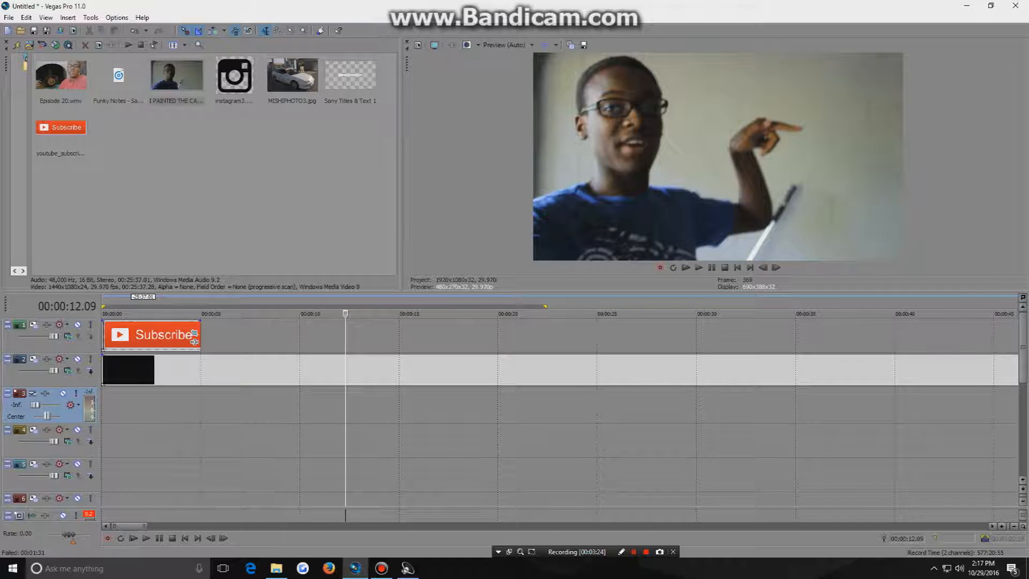
Split the second track's video at 00:00:05.00, where the Subscribe clip ends, and delete the part after the split.
{"action": "left_click", "coordinate": [201, 370]}
{"action": "key", "text": "s"}
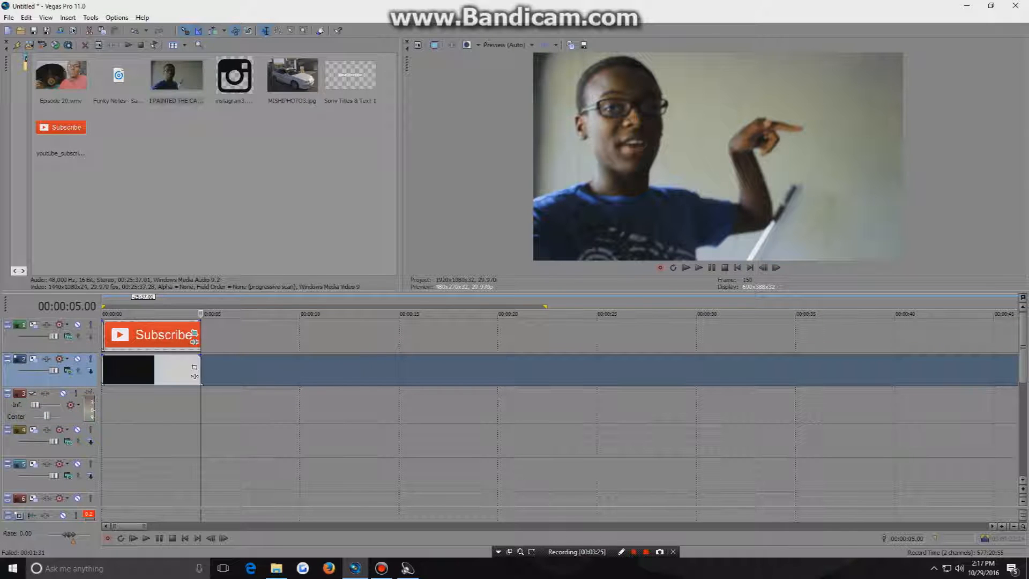
{"action": "left_click", "coordinate": [211, 370]}
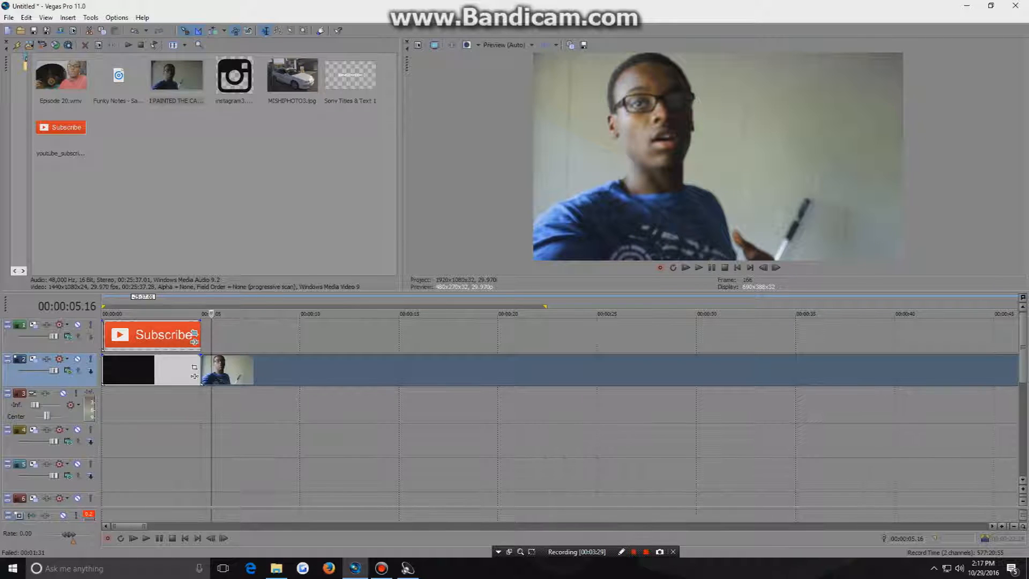
{"action": "double_click", "coordinate": [248, 370]}
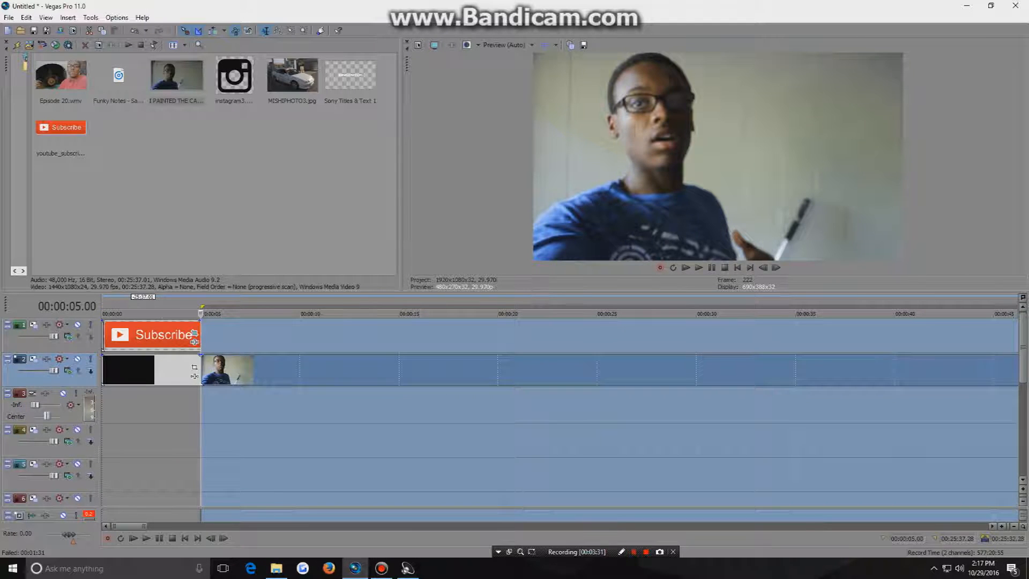
{"action": "key", "text": "Delete"}
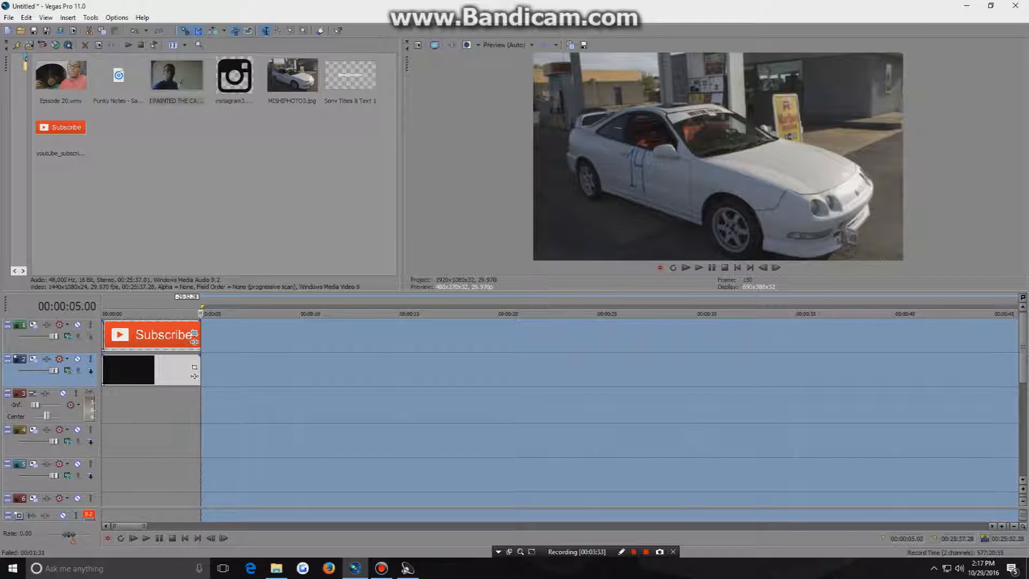
Play the composition from 00:00:00 to preview the Subscribe button over the video, and stop playback.
{"action": "left_click", "coordinate": [102, 314]}
{"action": "key", "text": "space"}
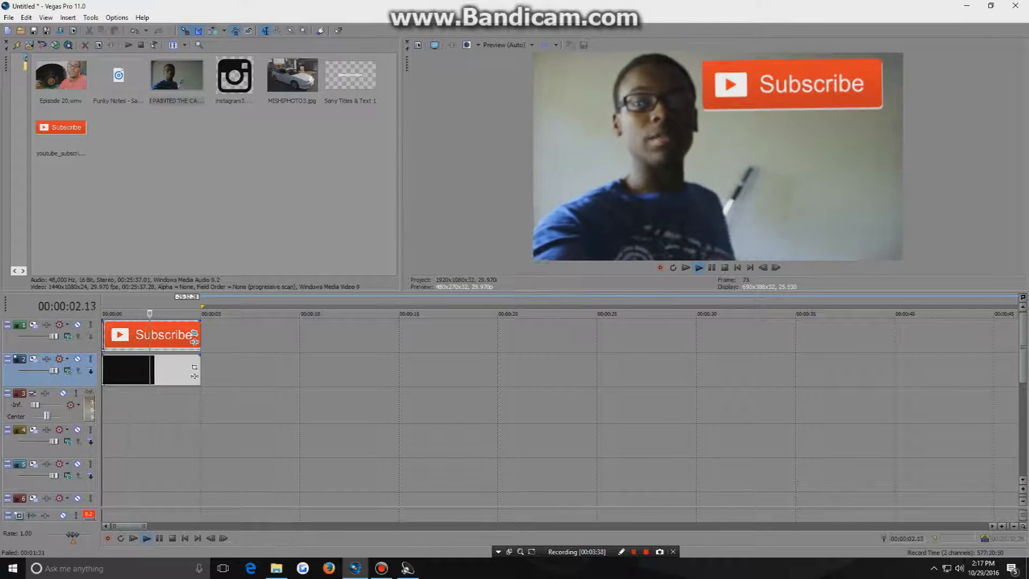
{"action": "key", "text": "space"}
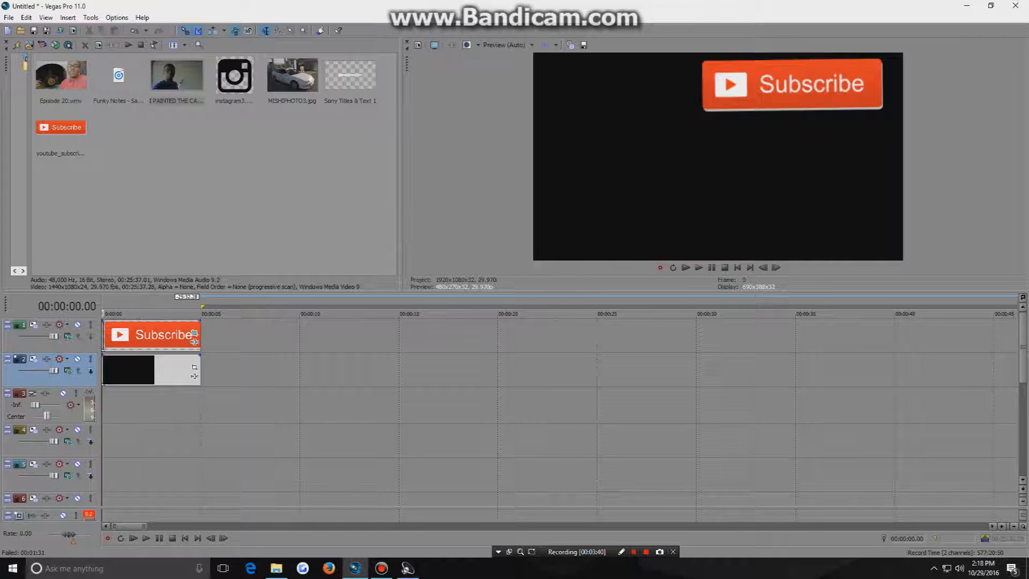
Shrink the second track's video with its crop frame, place it directly beneath the Subscribe button, and close Pan/Crop.
{"action": "left_click", "coordinate": [194, 367]}
{"action": "left_click_drag", "start_coordinate": [682, 361], "coordinate": [1027, 166]}
{"action": "right_click", "coordinate": [541, 424]}
{"action": "left_click", "coordinate": [584, 470]}
{"action": "left_click_drag", "start_coordinate": [482, 391], "coordinate": [204, 564]}
{"action": "left_click_drag", "start_coordinate": [683, 418], "coordinate": [950, 266]}
{"action": "left_click_drag", "start_coordinate": [589, 455], "coordinate": [559, 369]}
{"action": "left_click_drag", "start_coordinate": [242, 439], "coordinate": [152, 552]}
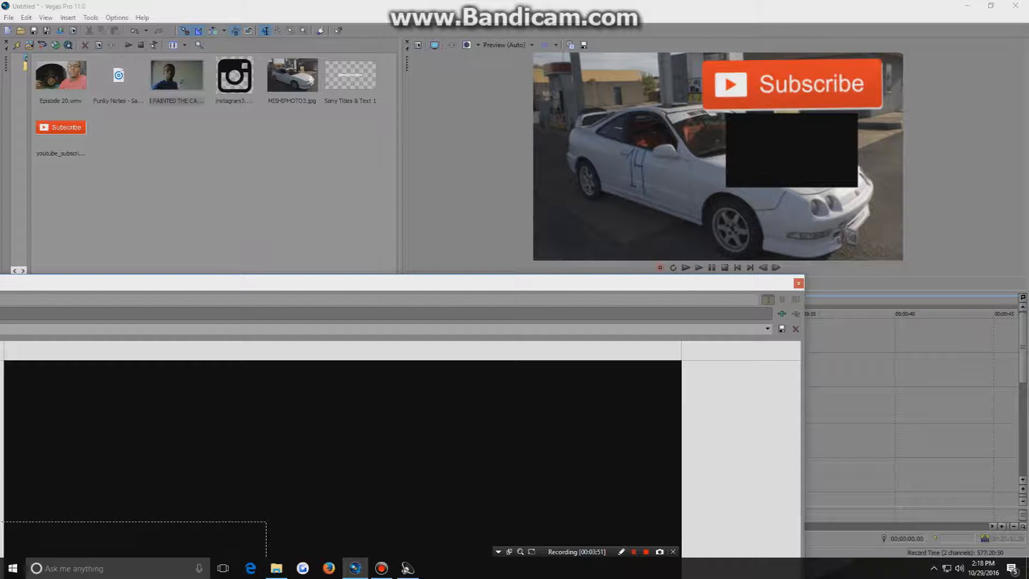
{"action": "left_click", "coordinate": [798, 283]}
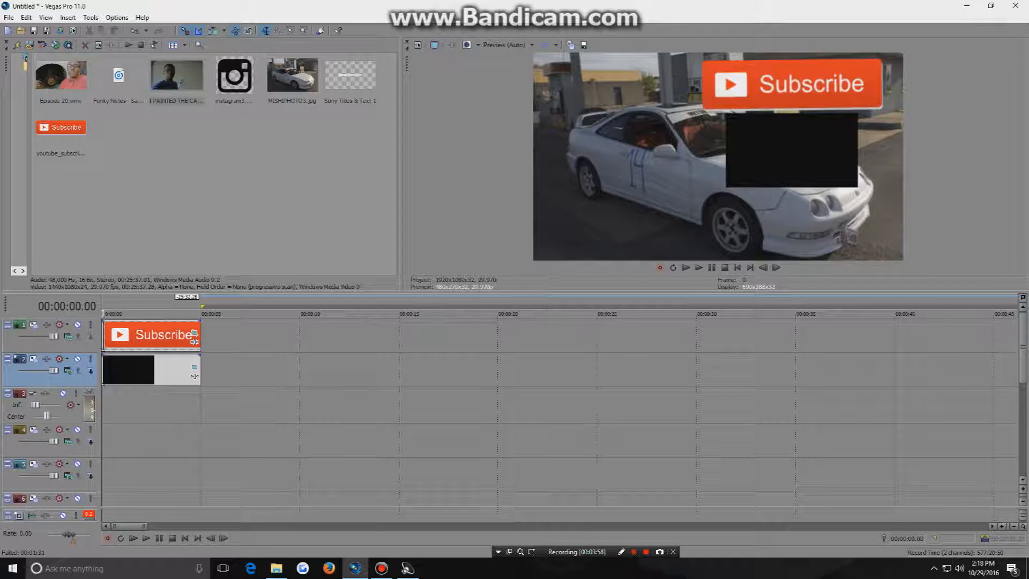
Add the Instagram logo image to the fourth track at 00:00:00 and match its crop frame to the output aspect.
{"action": "left_click", "coordinate": [235, 77]}
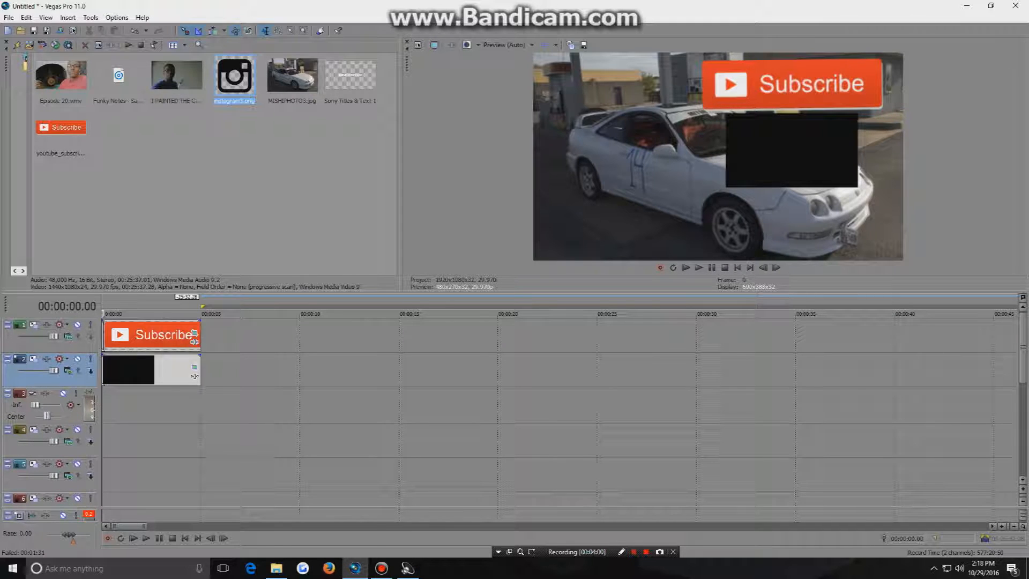
{"action": "left_click_drag", "start_coordinate": [235, 76], "coordinate": [107, 441]}
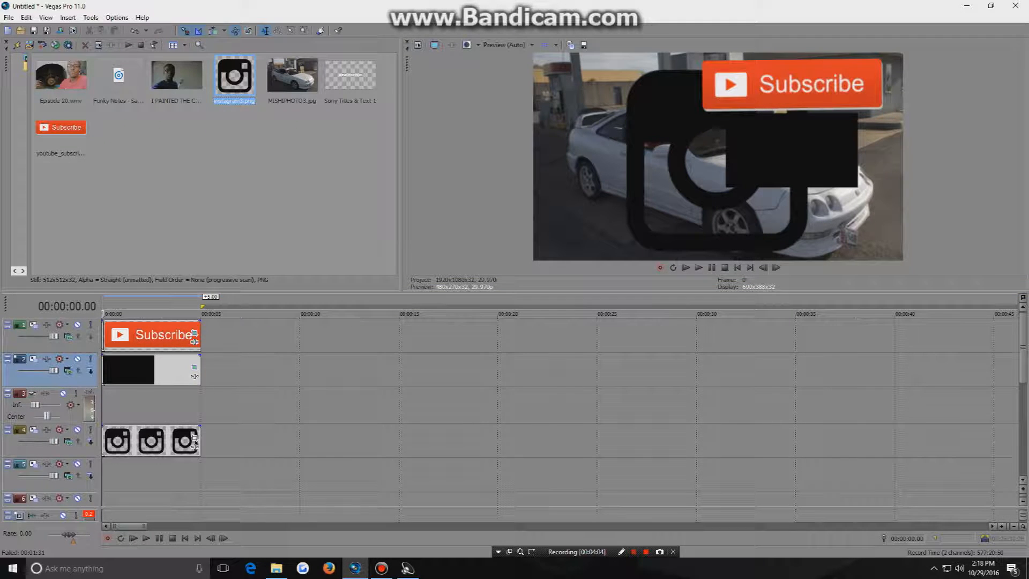
{"action": "left_click", "coordinate": [194, 441]}
{"action": "right_click", "coordinate": [482, 435]}
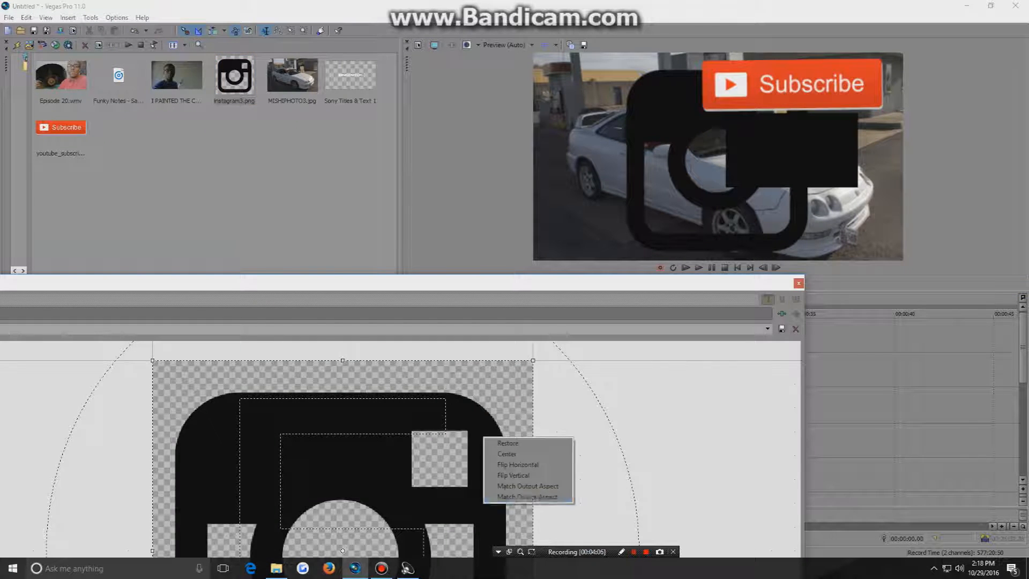
{"action": "left_click", "coordinate": [501, 489]}
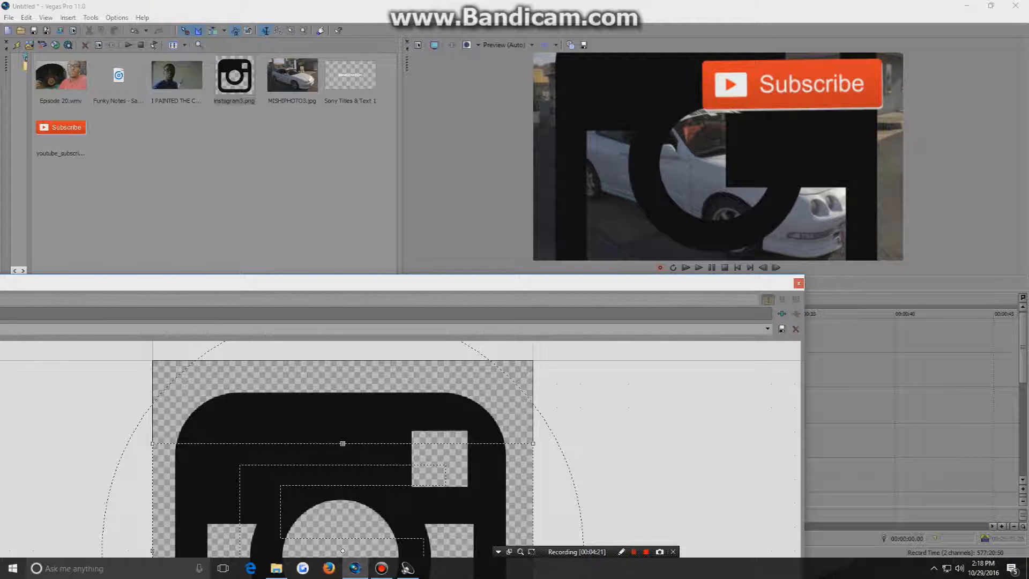
Shrink the Instagram logo with the crop frame, place it in the upper-left corner of the picture, and close Pan/Crop.
{"action": "left_click_drag", "start_coordinate": [533, 444], "coordinate": [893, 241]}
{"action": "left_click_drag", "start_coordinate": [343, 455], "coordinate": [337, 574]}
{"action": "left_click_drag", "start_coordinate": [483, 482], "coordinate": [150, 566]}
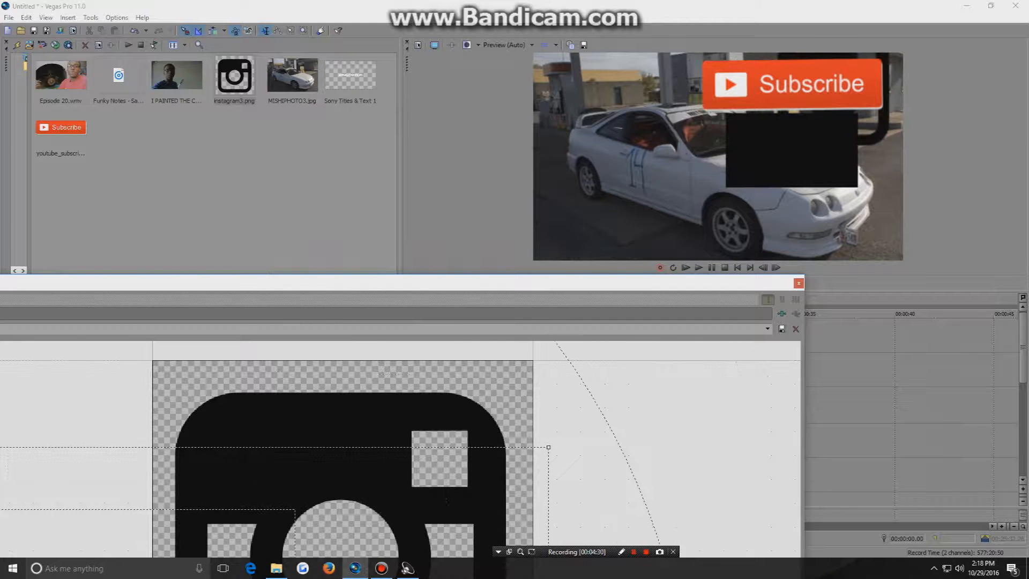
{"action": "left_click_drag", "start_coordinate": [548, 447], "coordinate": [824, 292]}
{"action": "left_click_drag", "start_coordinate": [54, 418], "coordinate": [1004, 512]}
{"action": "left_click_drag", "start_coordinate": [214, 445], "coordinate": [678, 540]}
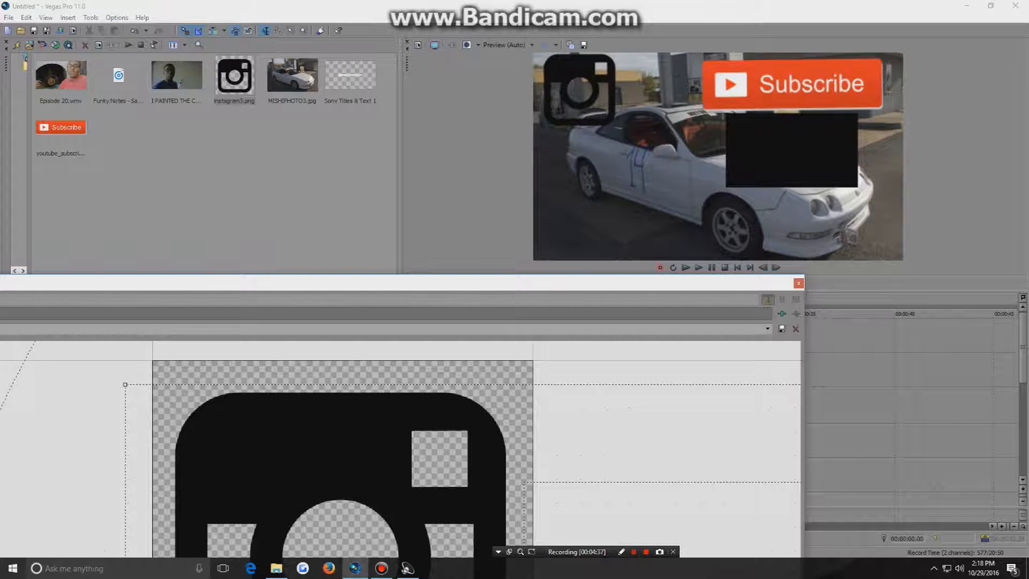
{"action": "left_click", "coordinate": [798, 283]}
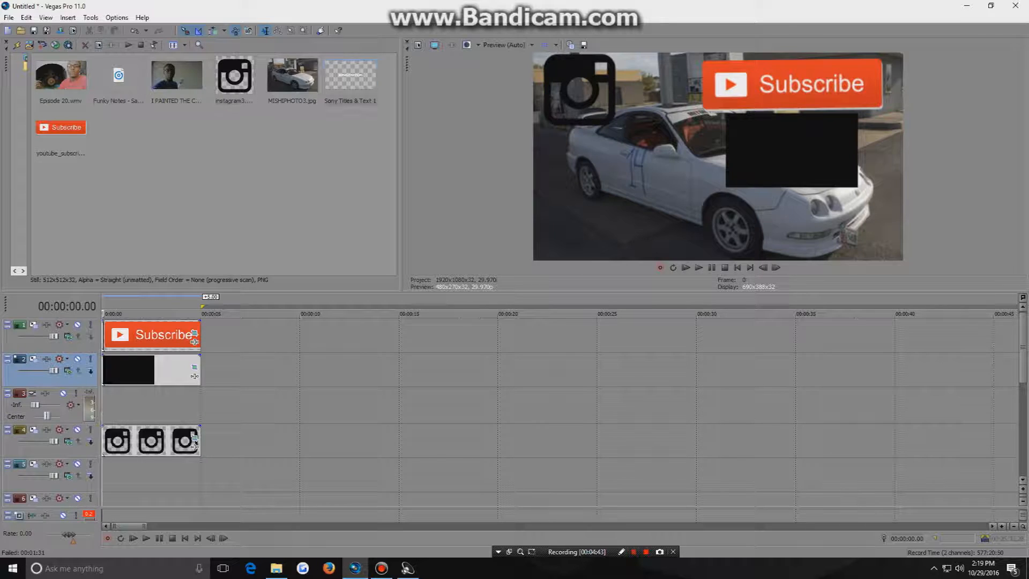
Add Sony Titles & Text 1 from the project media to the fifth track, starting at 00:00:00.
{"action": "left_click", "coordinate": [351, 75]}
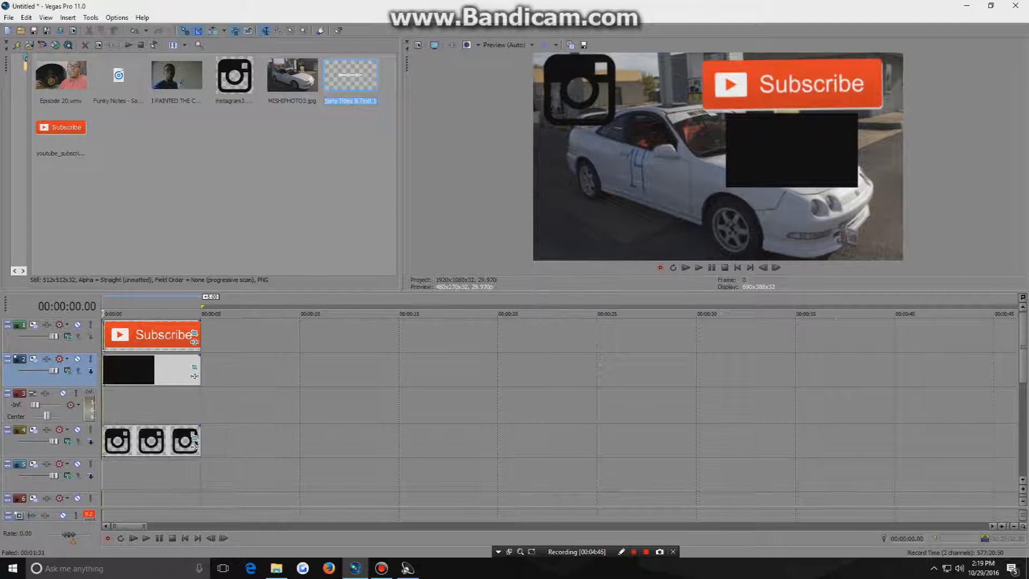
{"action": "left_click_drag", "start_coordinate": [351, 75], "coordinate": [108, 475]}
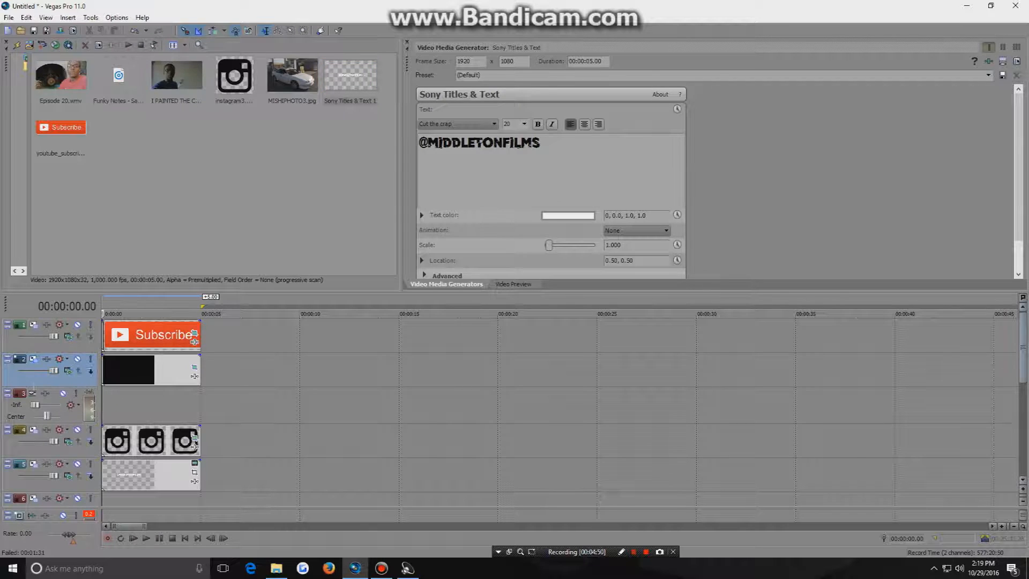
Insert a text media event on the sixth track at 00:00:00, close the text generator, and delete that event.
{"action": "scroll", "coordinate": [536, 407], "scroll_direction": "down", "scroll_amount": 2}
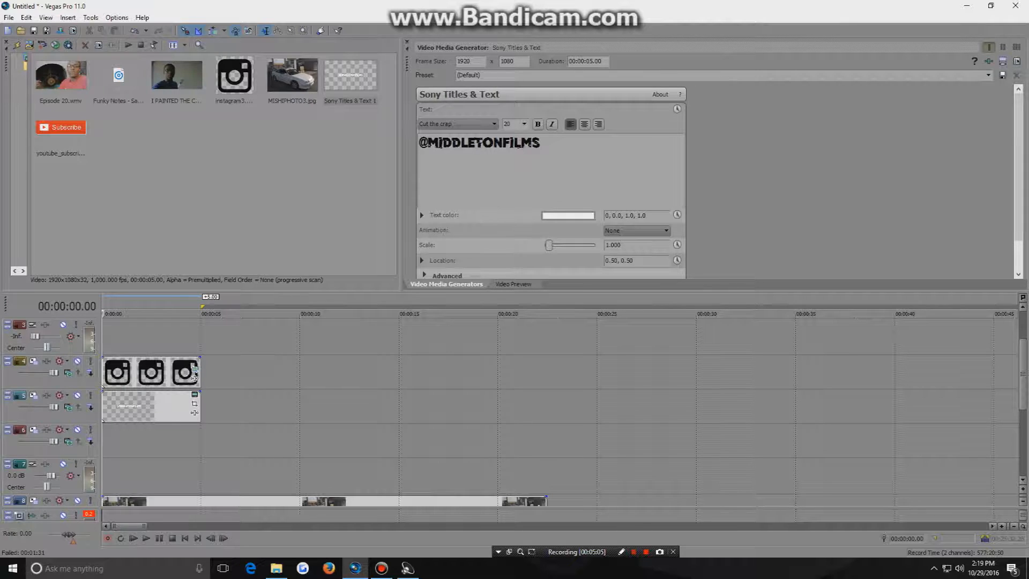
{"action": "right_click", "coordinate": [122, 436]}
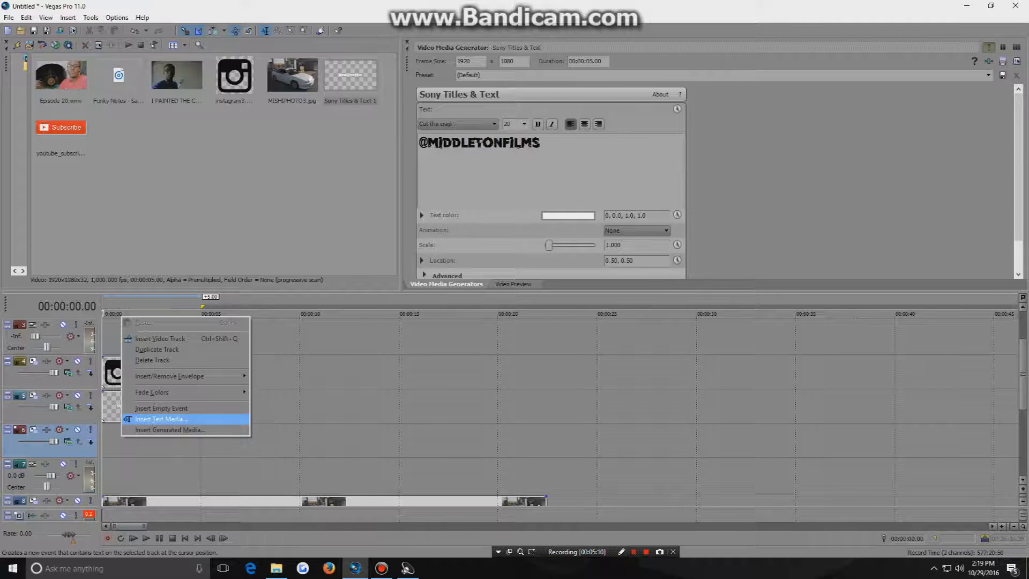
{"action": "left_click", "coordinate": [159, 418]}
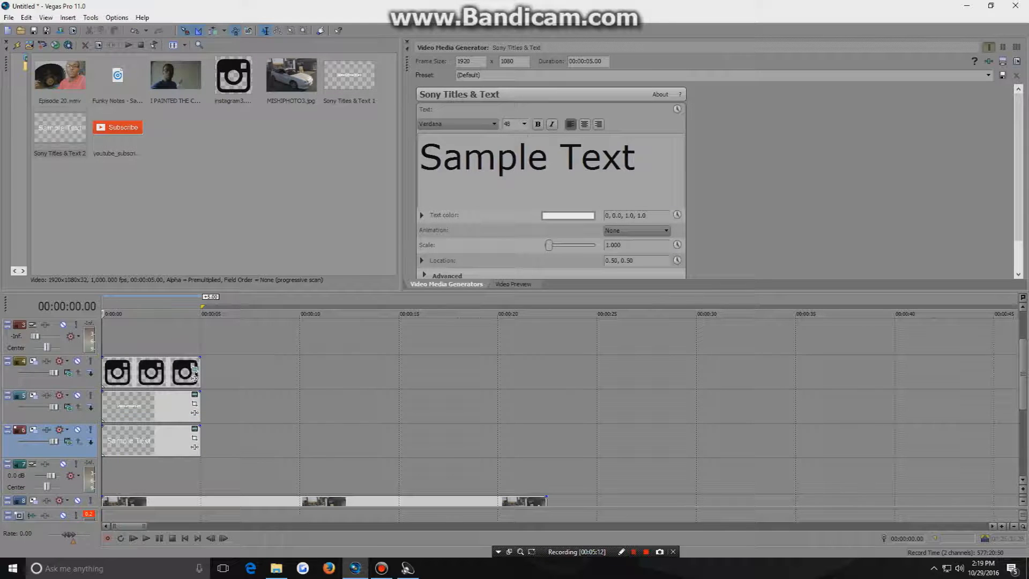
{"action": "double_click", "coordinate": [528, 159]}
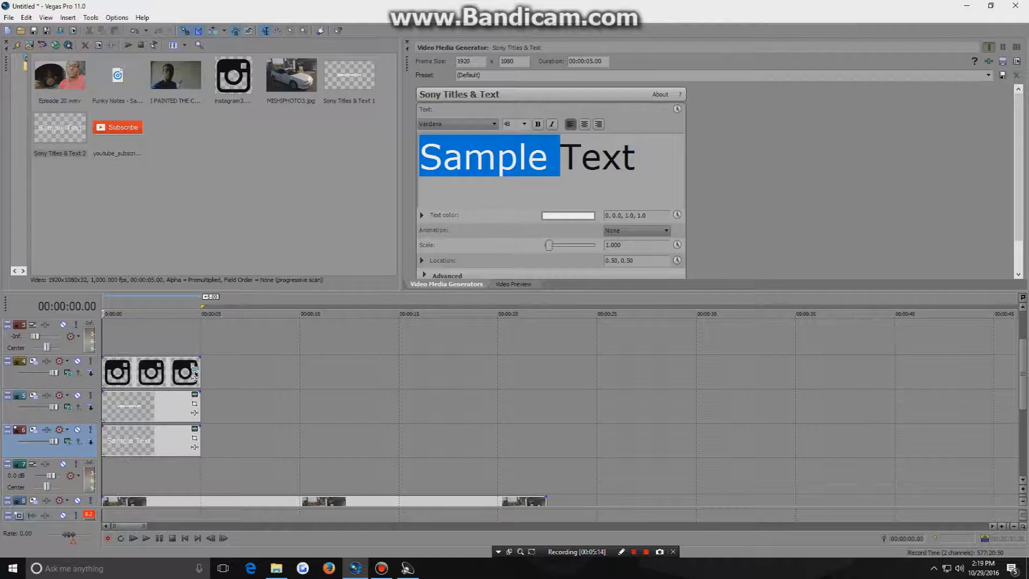
{"action": "left_click", "coordinate": [407, 42]}
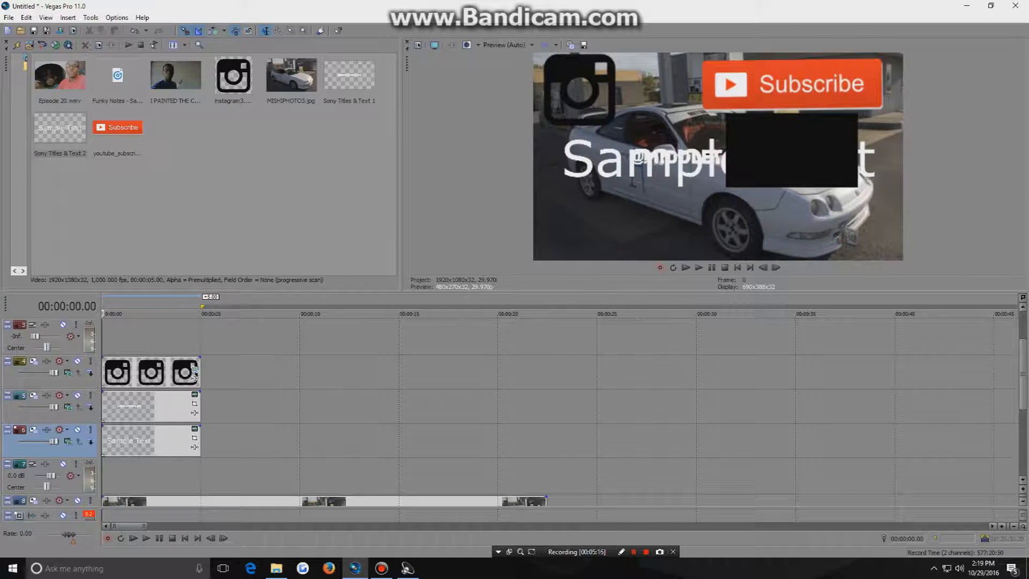
{"action": "double_click", "coordinate": [166, 440]}
{"action": "key", "text": "Delete"}
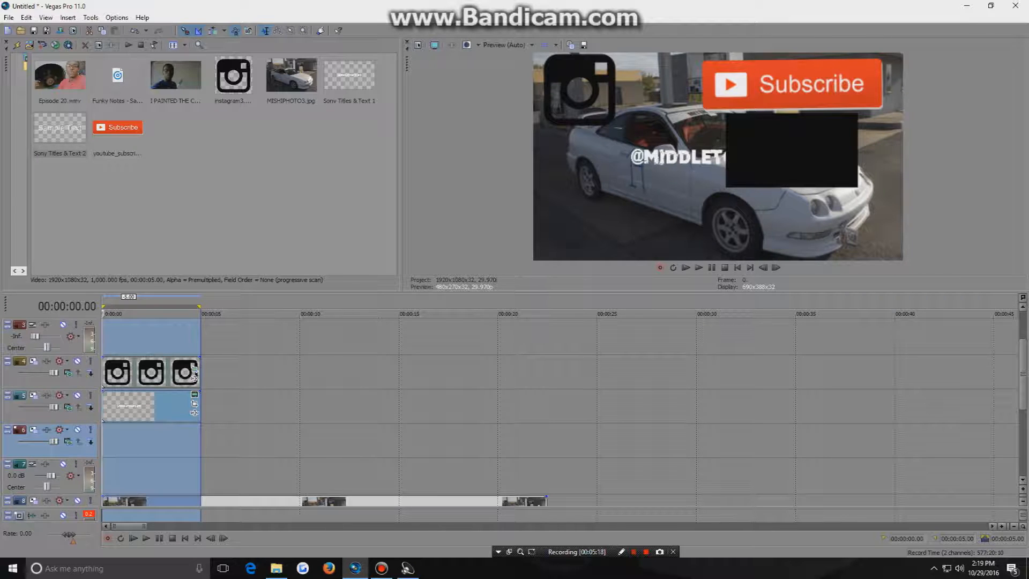
Shrink the fifth track's title with the crop frame, place it just below and beside the Instagram logo, and close Pan/Crop.
{"action": "left_click", "coordinate": [194, 404]}
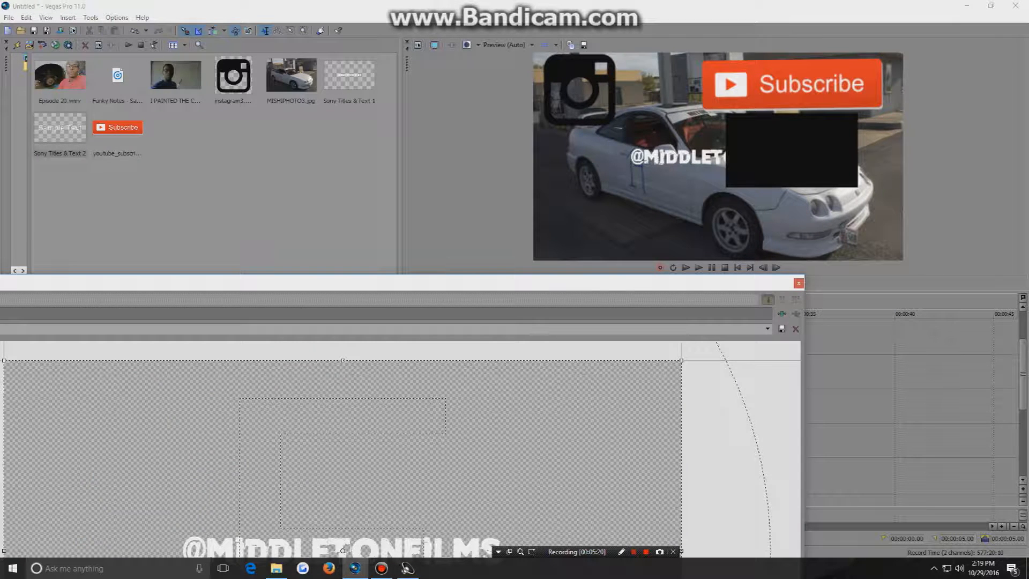
{"action": "left_click_drag", "start_coordinate": [681, 360], "coordinate": [969, 198]}
{"action": "left_click_drag", "start_coordinate": [343, 456], "coordinate": [522, 554]}
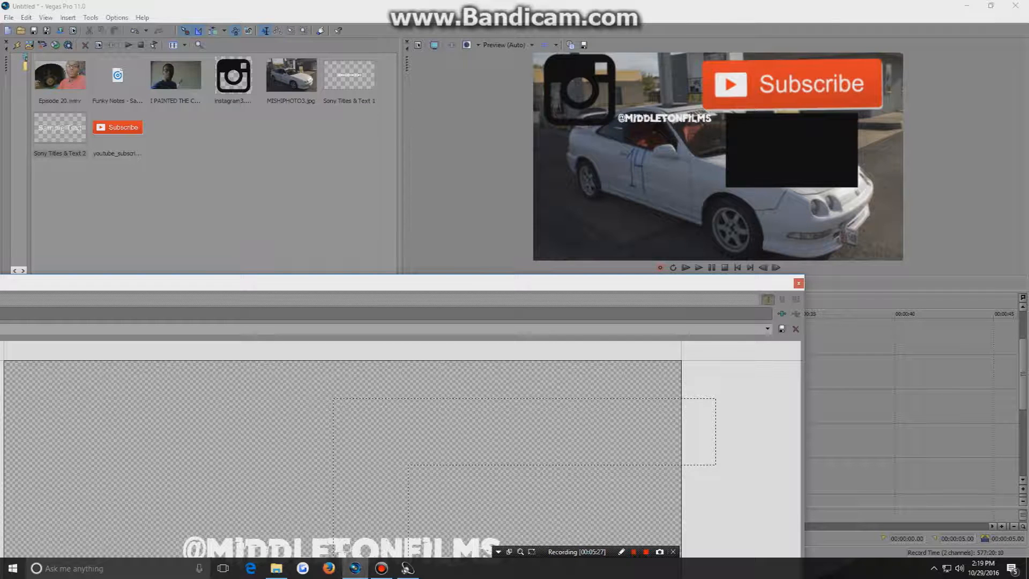
{"action": "left_click", "coordinate": [798, 283]}
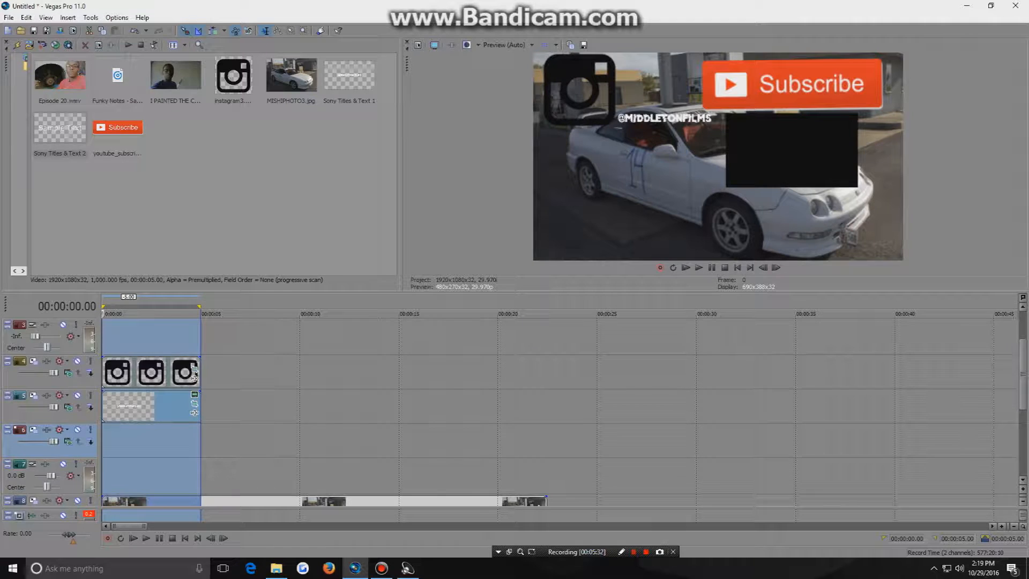
Split the background car picture and the music at 00:00:05.00 and delete both parts after the split.
{"action": "scroll", "coordinate": [536, 407], "scroll_direction": "down", "scroll_amount": 2}
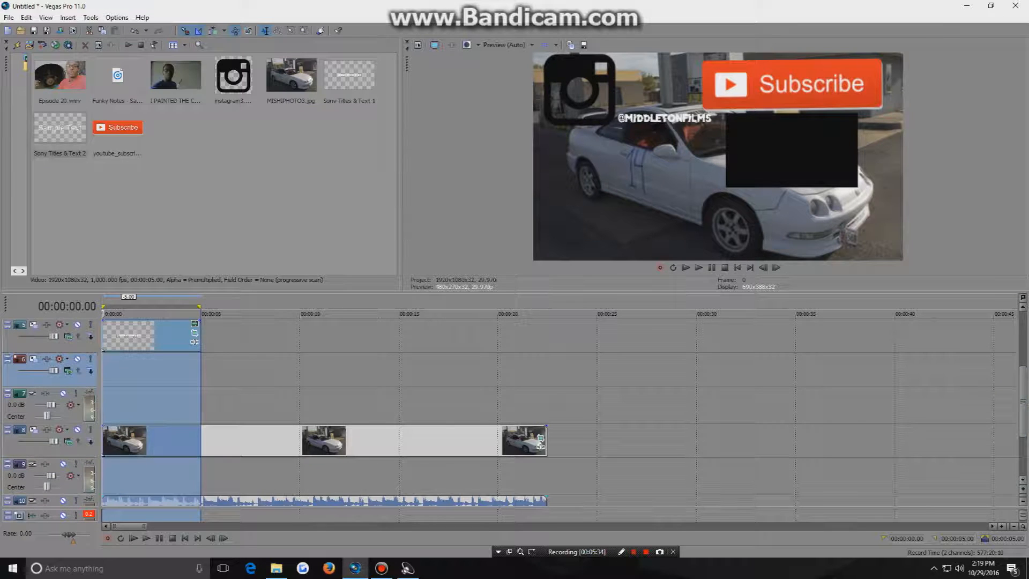
{"action": "double_click", "coordinate": [257, 442]}
{"action": "left_click", "coordinate": [201, 440]}
{"action": "key", "text": "s"}
{"action": "left_click", "coordinate": [201, 501]}
{"action": "key", "text": "s"}
{"action": "left_click", "coordinate": [231, 441]}
{"action": "key", "text": "Delete"}
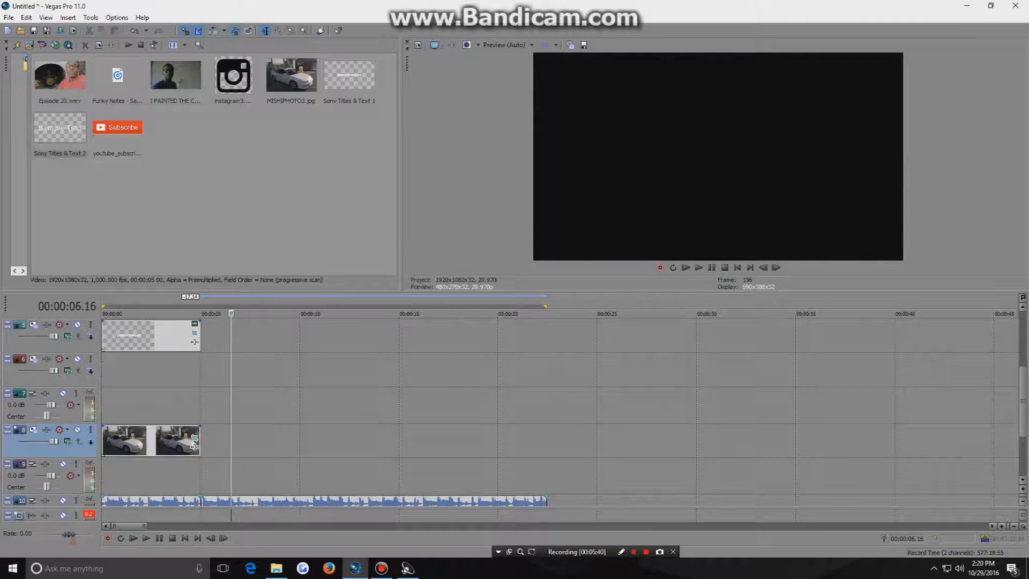
{"action": "left_click", "coordinate": [282, 501]}
{"action": "key", "text": "Delete"}
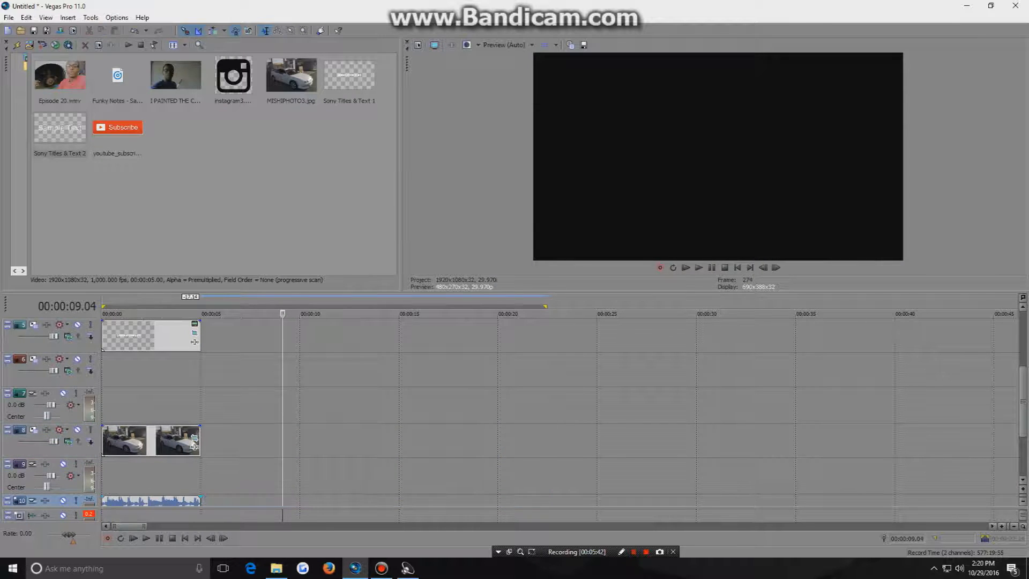
Return to 00:00:00, play the assembled outro to check all layers, and stop playback.
{"action": "scroll", "coordinate": [282, 429], "scroll_direction": "up", "scroll_amount": 4}
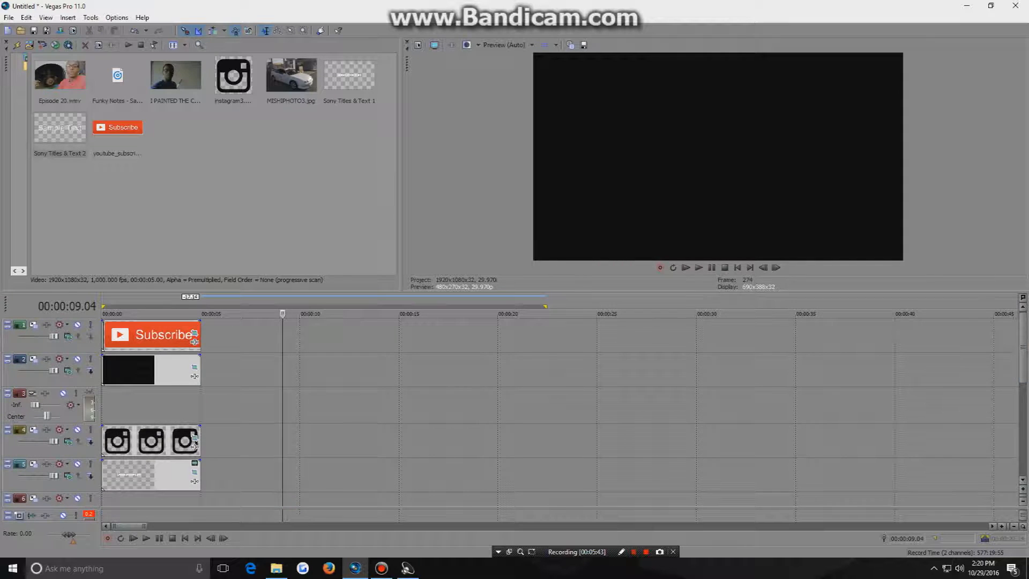
{"action": "left_click", "coordinate": [738, 267]}
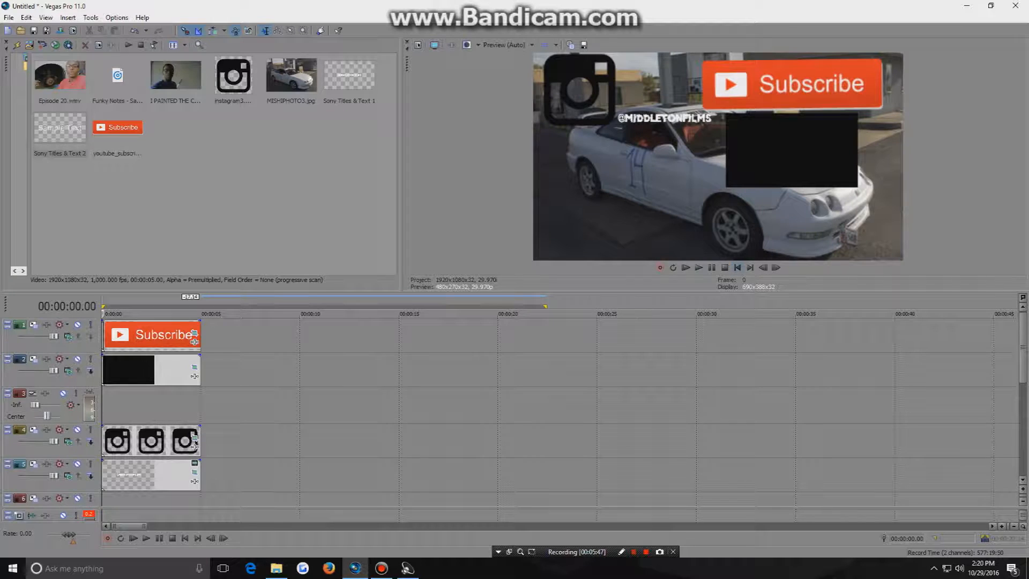
{"action": "key", "text": "space"}
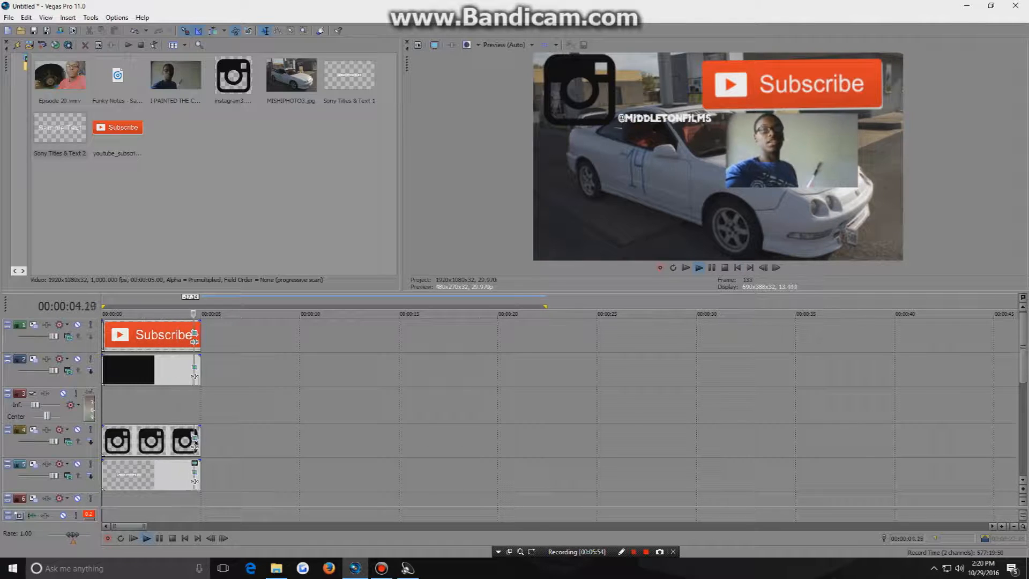
{"action": "key", "text": "space"}
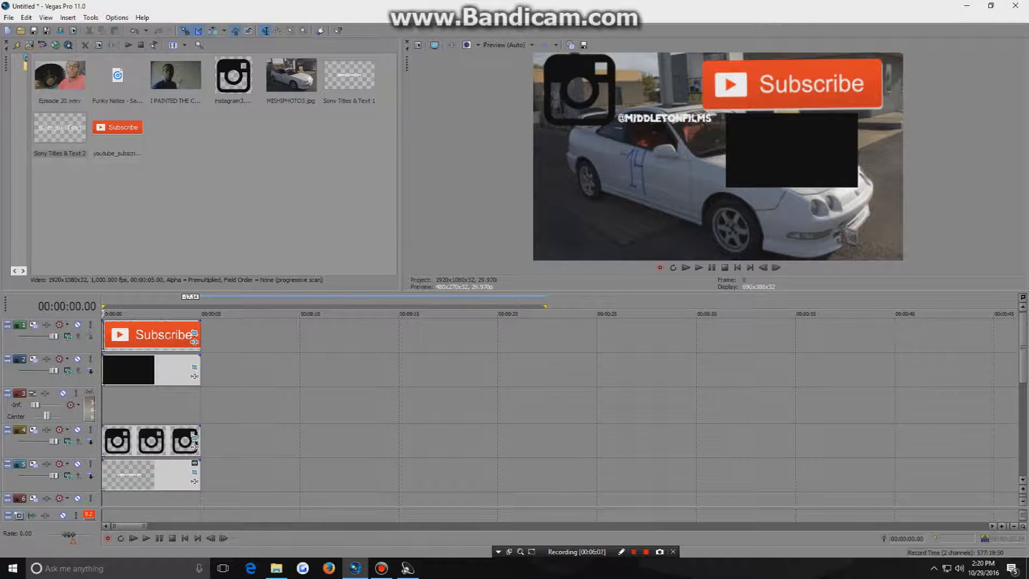
Open the Render As settings and name the output file BKLSLRALIGR.
{"action": "left_click", "coordinate": [9, 18]}
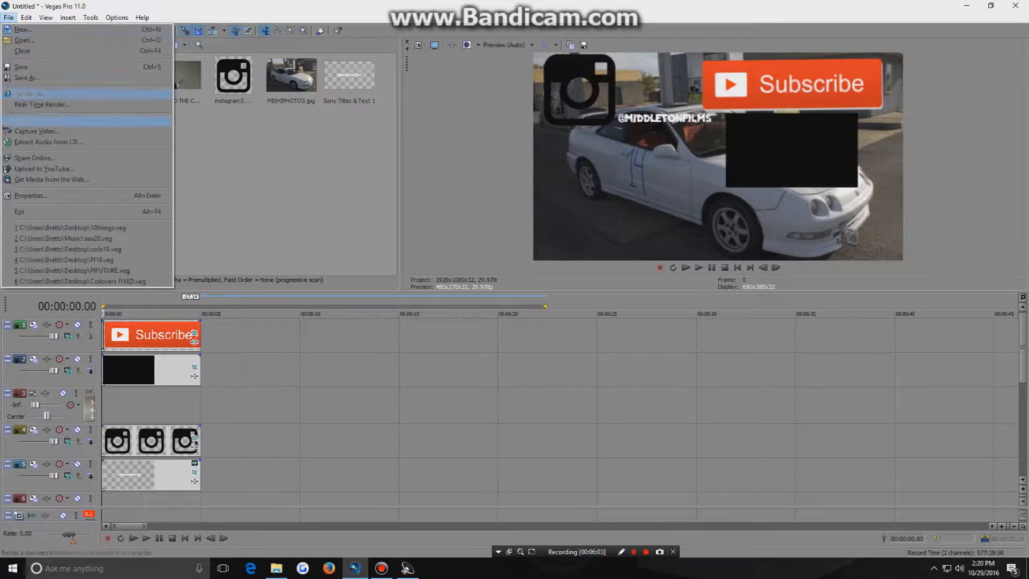
{"action": "left_click", "coordinate": [32, 94]}
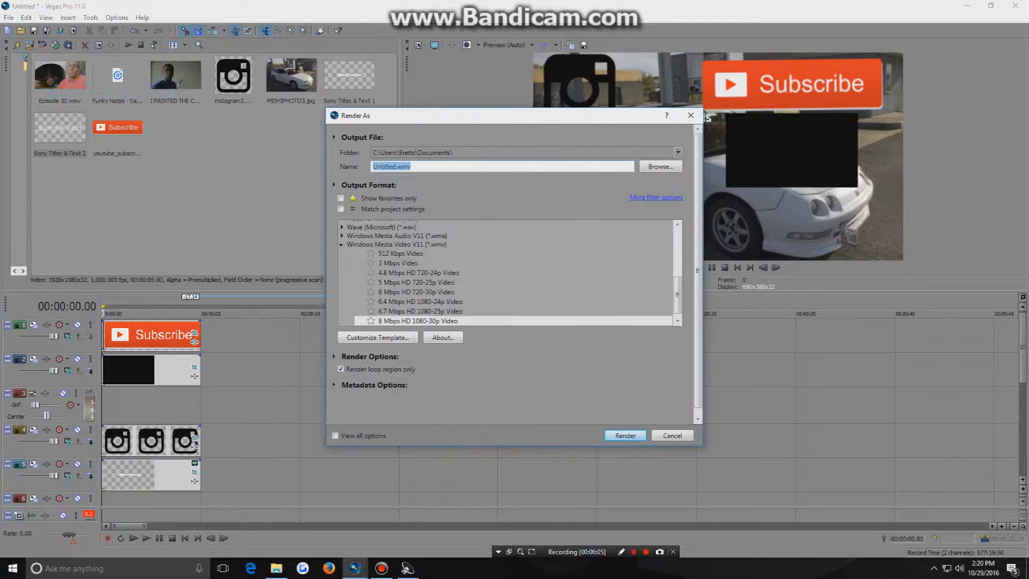
{"action": "left_click", "coordinate": [412, 166]}
{"action": "double_click", "coordinate": [412, 166]}
{"action": "type", "text": "BKLSLRALIGR"}
Choose the Windows Media Video V11 format with the 8 Mbps HD 1080-30p Video template, and look through the other formats.
{"action": "left_click", "coordinate": [397, 244]}
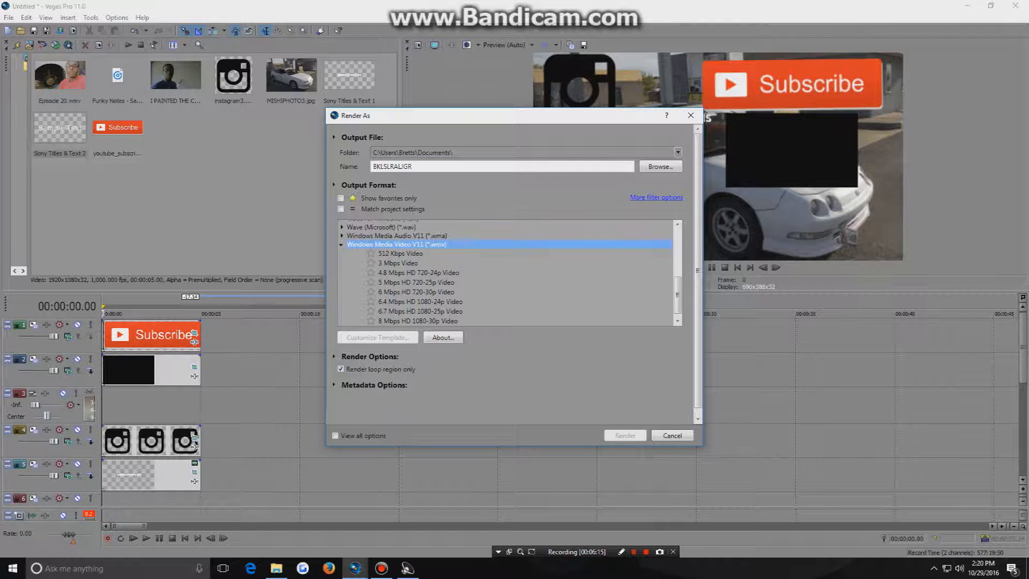
{"action": "left_click", "coordinate": [418, 321]}
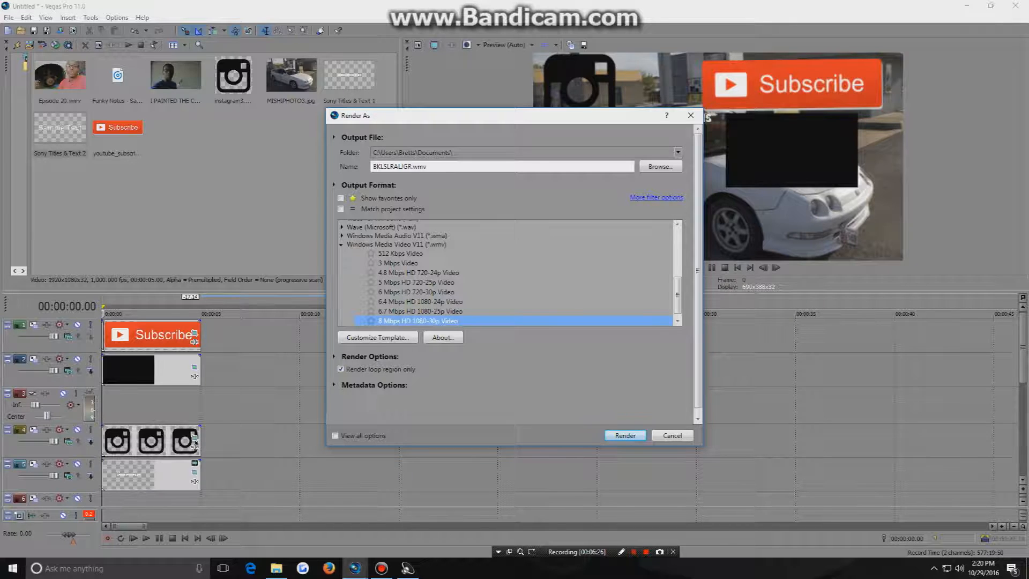
{"action": "scroll", "coordinate": [507, 273], "scroll_direction": "down", "scroll_amount": 1}
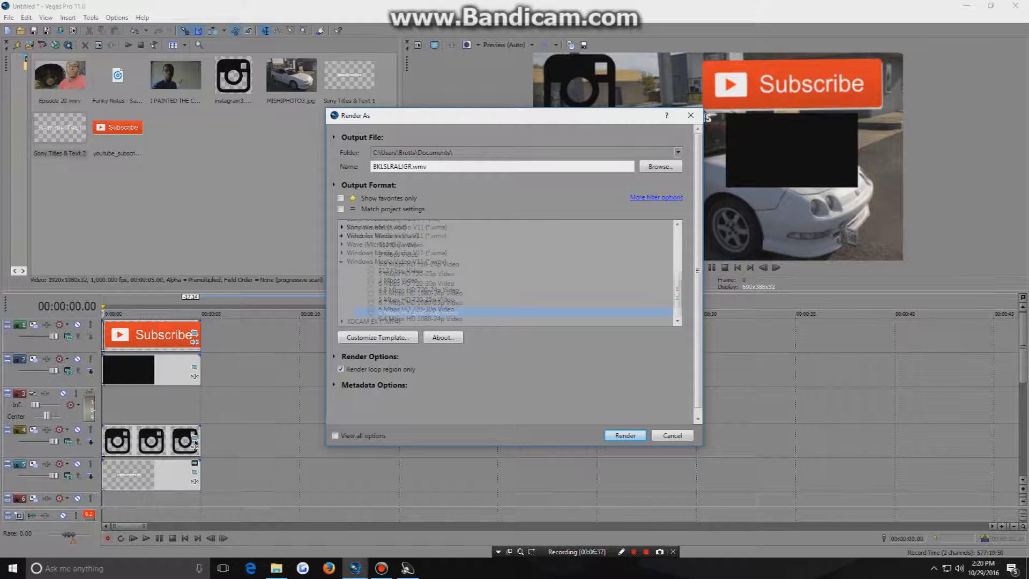
{"action": "scroll", "coordinate": [510, 274], "scroll_direction": "up", "scroll_amount": 4}
{"action": "scroll", "coordinate": [509, 274], "scroll_direction": "down", "scroll_amount": 4}
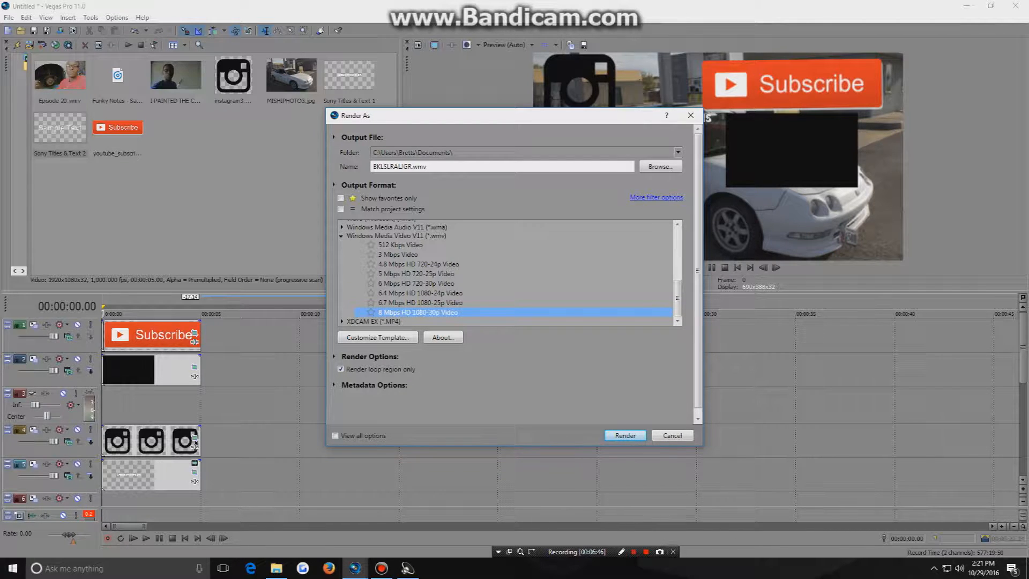
Try the 4.8 Mbps HD 720-24p Video template and look through the list of output formats.
{"action": "scroll", "coordinate": [510, 273], "scroll_direction": "up", "scroll_amount": 1}
{"action": "scroll", "coordinate": [509, 273], "scroll_direction": "down", "scroll_amount": 1}
{"action": "left_click", "coordinate": [419, 264]}
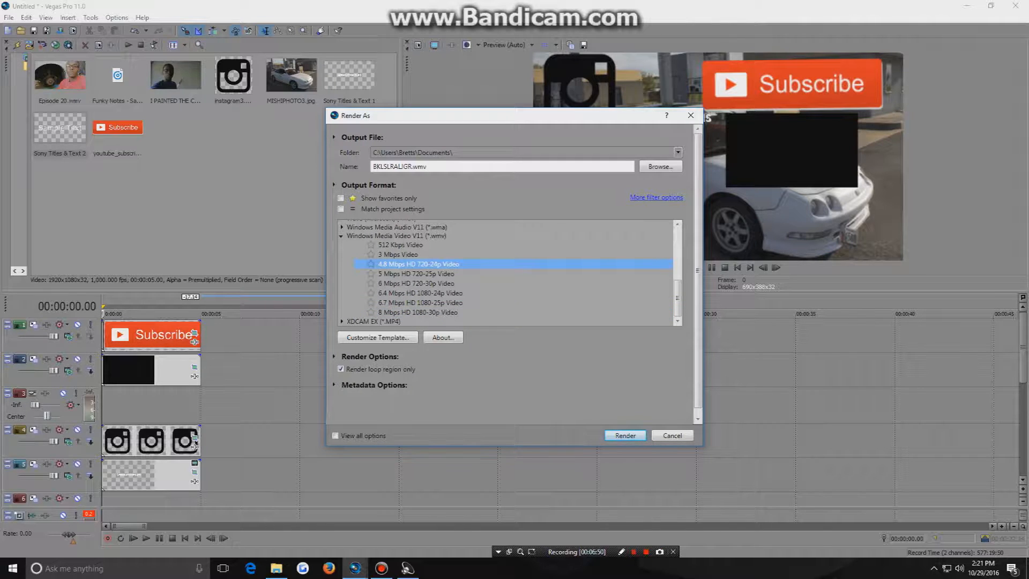
{"action": "scroll", "coordinate": [509, 273], "scroll_direction": "up", "scroll_amount": 10}
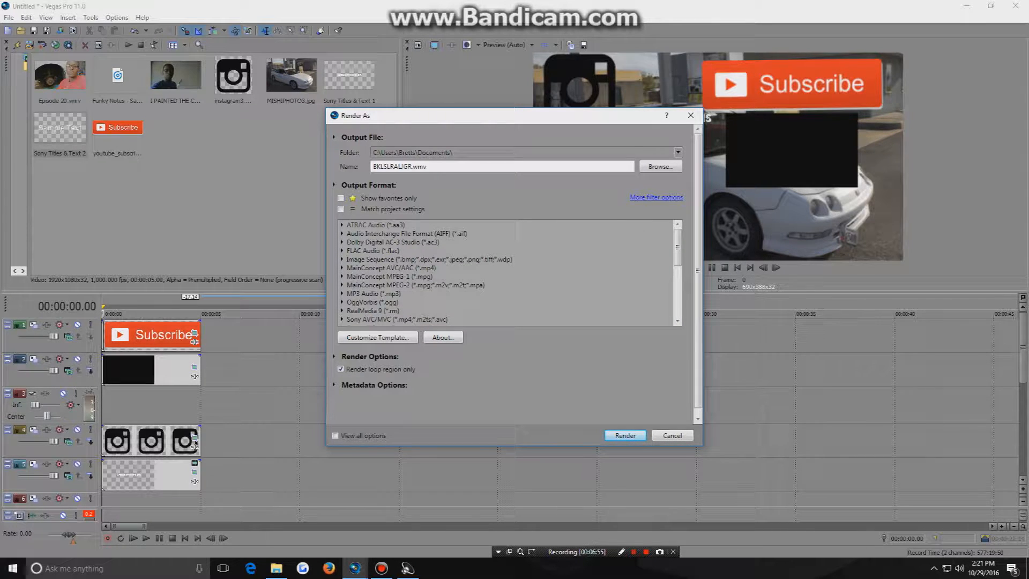
{"action": "scroll", "coordinate": [509, 274], "scroll_direction": "down", "scroll_amount": 10}
{"action": "scroll", "coordinate": [509, 273], "scroll_direction": "down", "scroll_amount": 1}
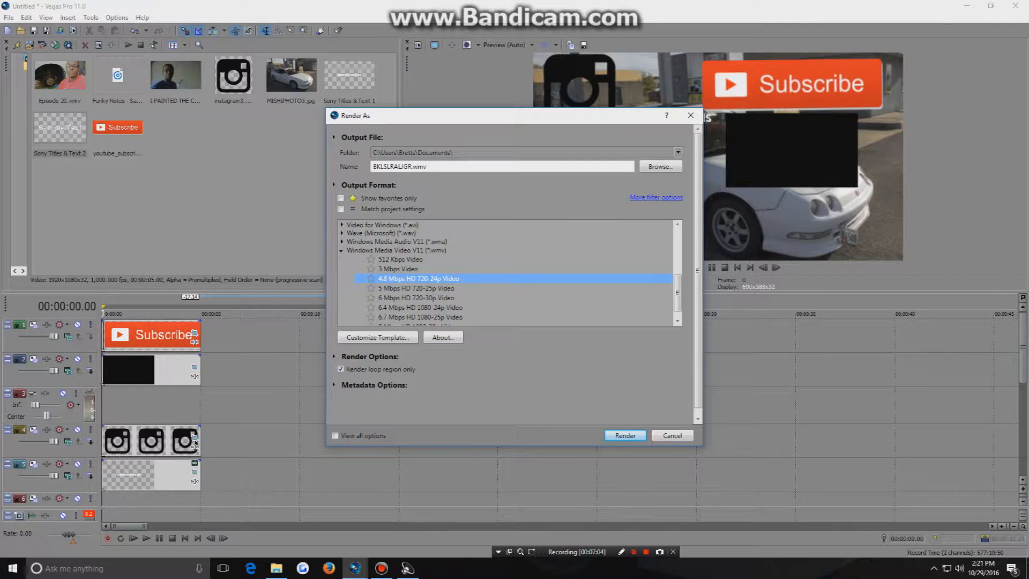
Choose the 8 Mbps HD 1080-30p Video template, start rendering the outro, and cancel the render partway.
{"action": "scroll", "coordinate": [509, 273], "scroll_direction": "down", "scroll_amount": 1}
{"action": "left_click", "coordinate": [418, 312]}
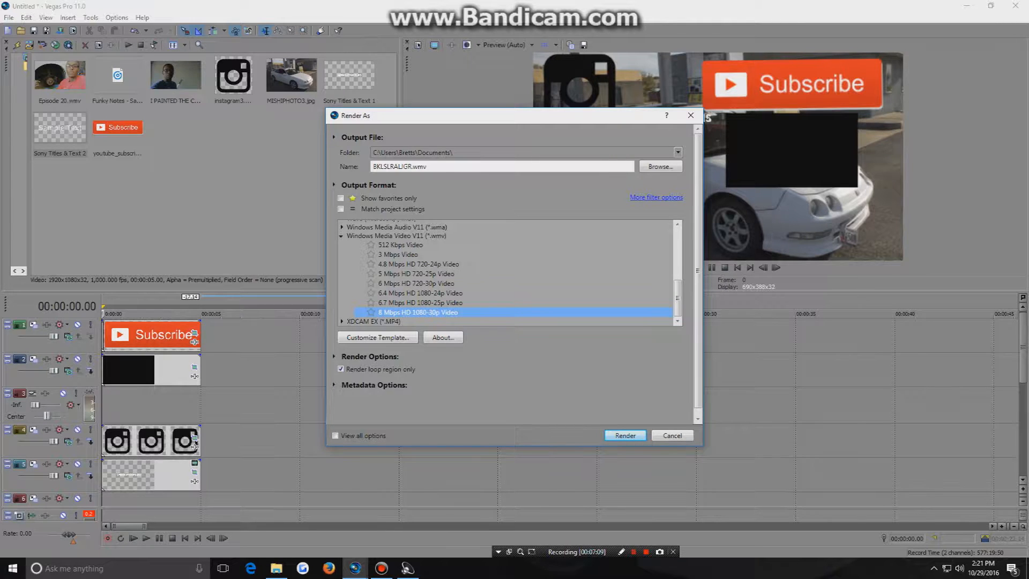
{"action": "key", "text": "Return"}
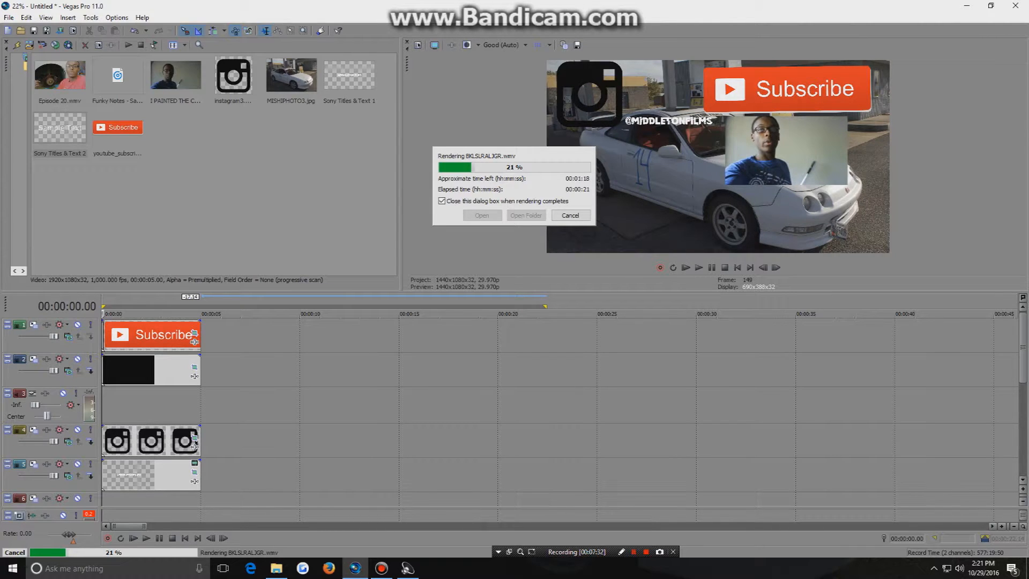
{"action": "left_click", "coordinate": [571, 215]}
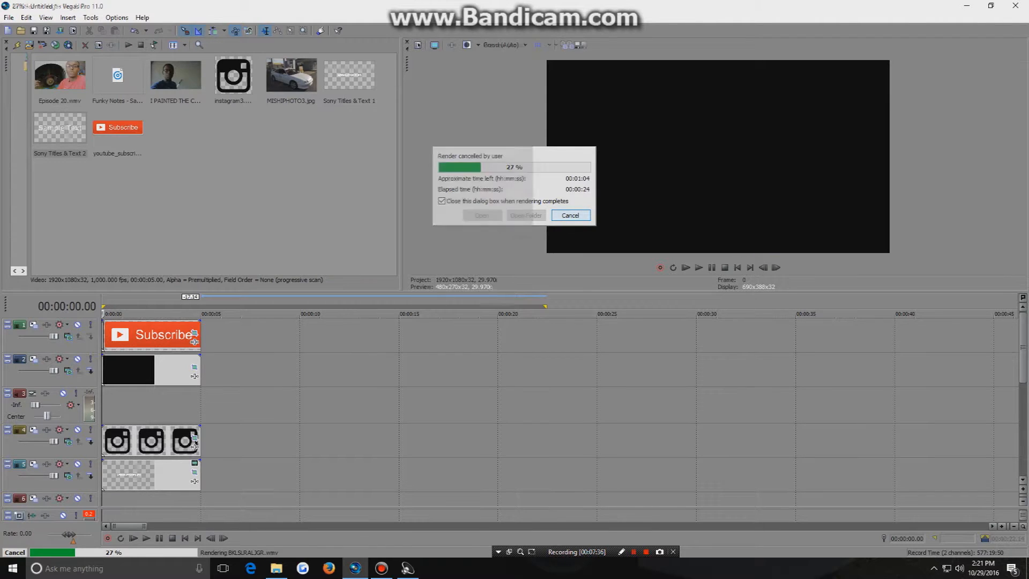